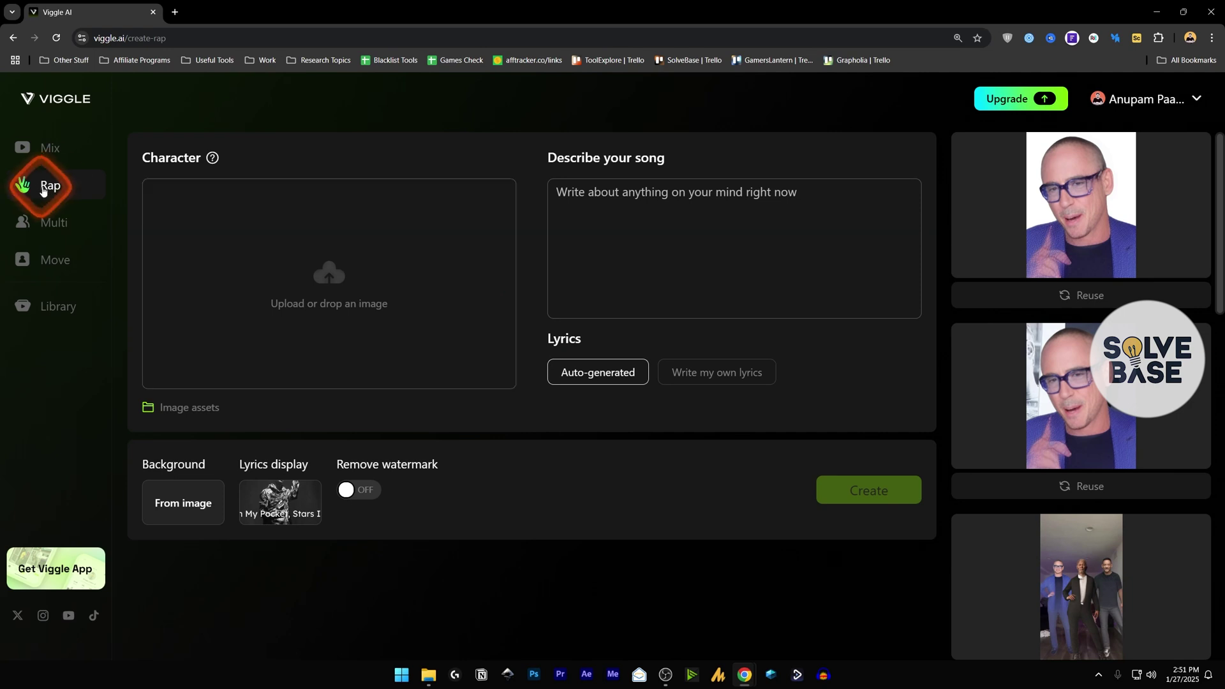
Step: Open the Rap creation page with its empty character image upload area
{"action": "mouse_move", "coordinate": [1019, 146]}
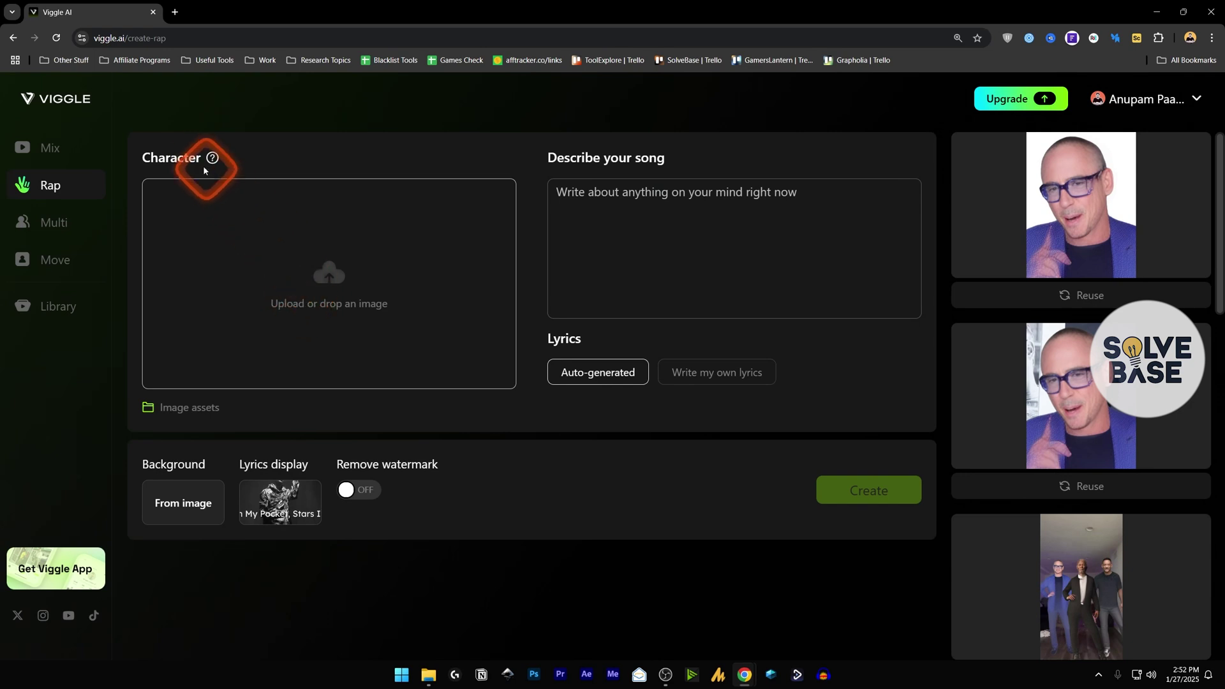
{"action": "left_click", "coordinate": [330, 308]}
Step: Load the fourth My Assets image, the man in glasses and blue blazer, as the rap character
{"action": "left_click", "coordinate": [487, 279]}
{"action": "left_click", "coordinate": [787, 372]}
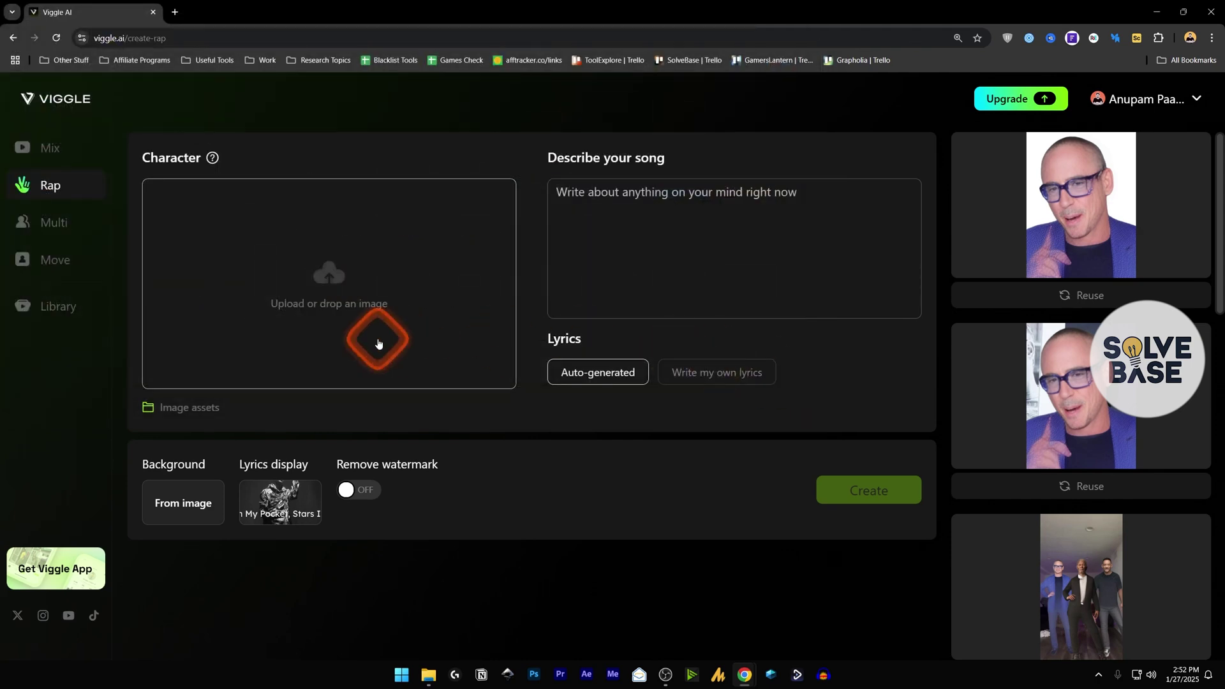
{"action": "left_click", "coordinate": [167, 406]}
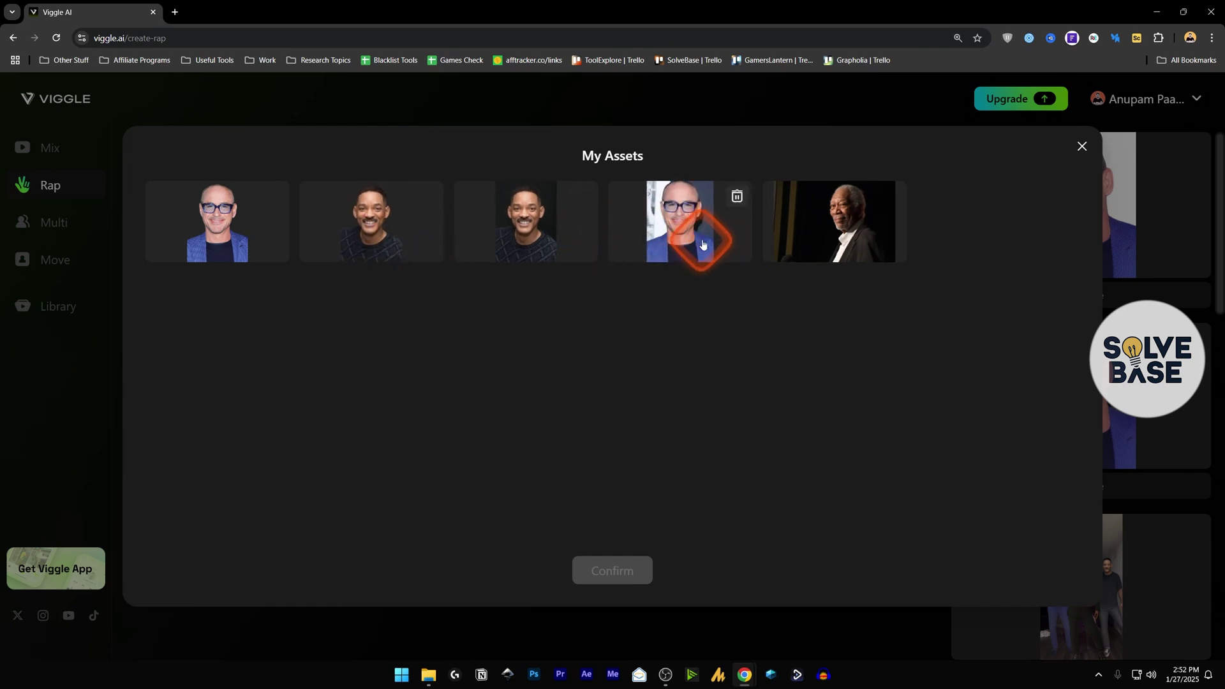
{"action": "left_click", "coordinate": [700, 242]}
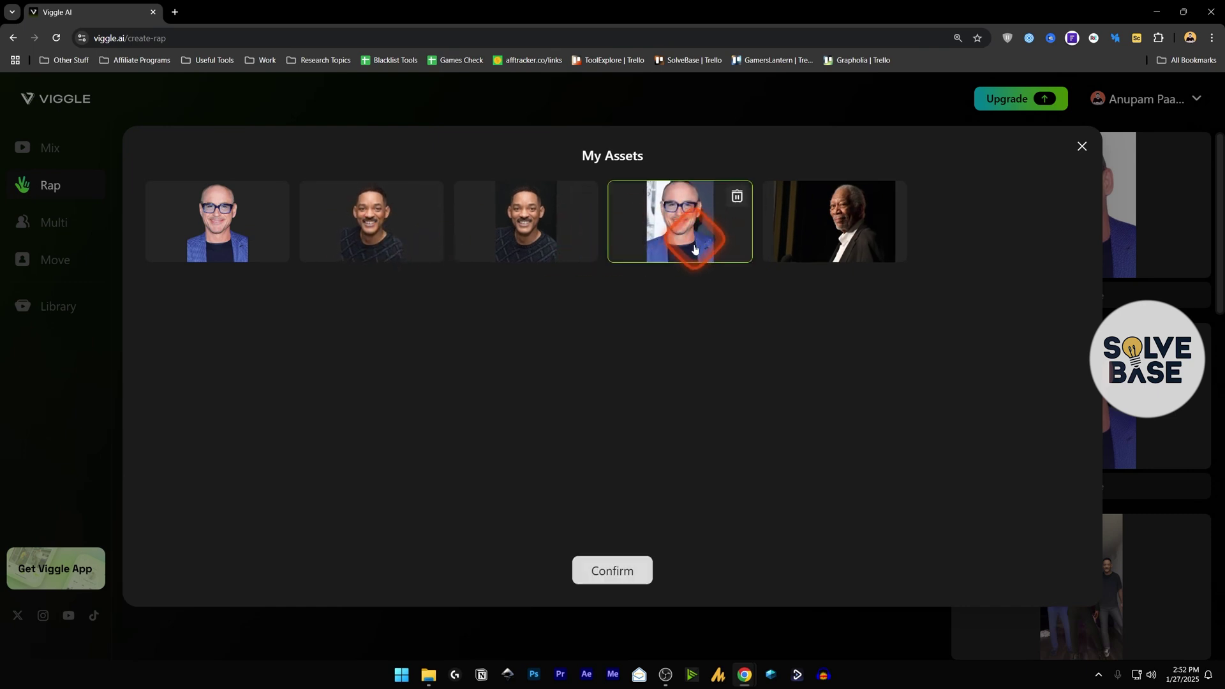
{"action": "left_click", "coordinate": [620, 571]}
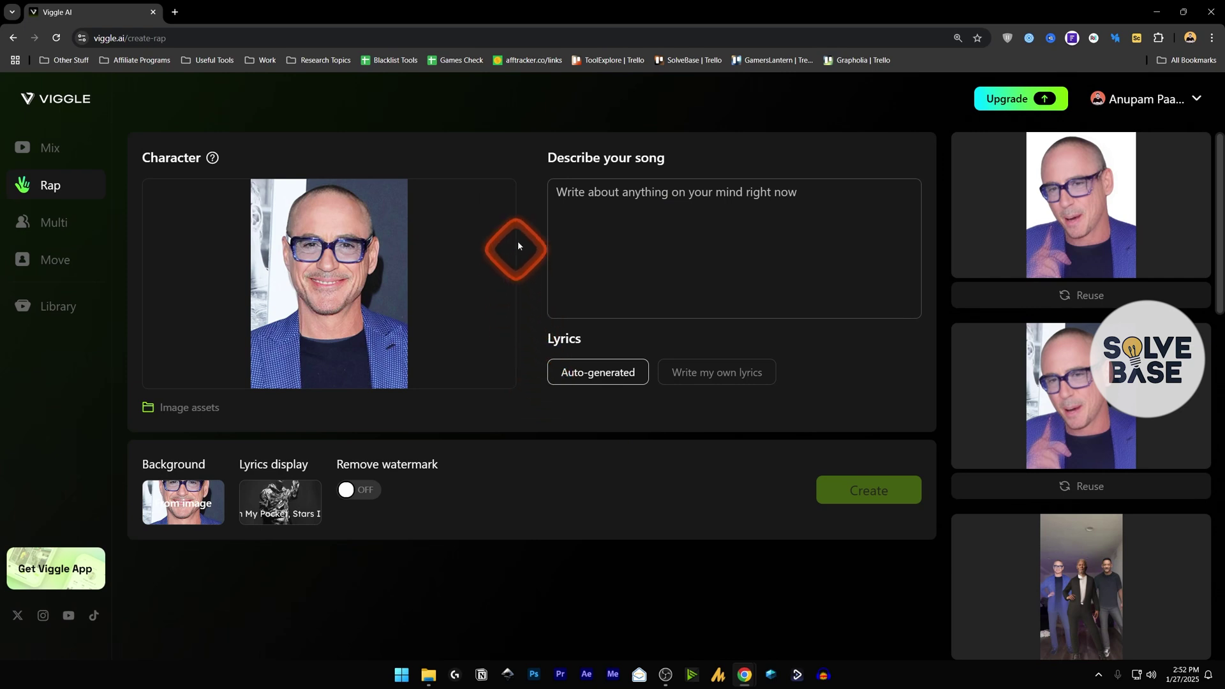
Step: Describe the song as 'what is life' and keep the lyrics Auto-generated
{"action": "left_click", "coordinate": [630, 207]}
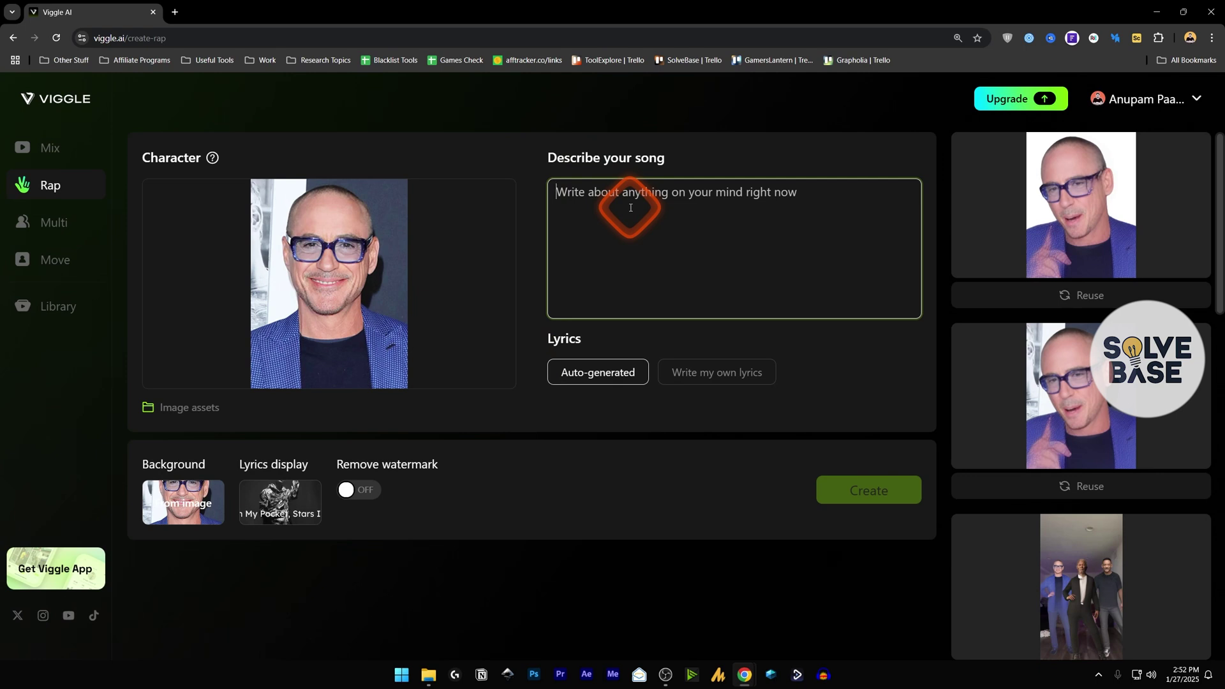
{"action": "type", "text": "what is life"}
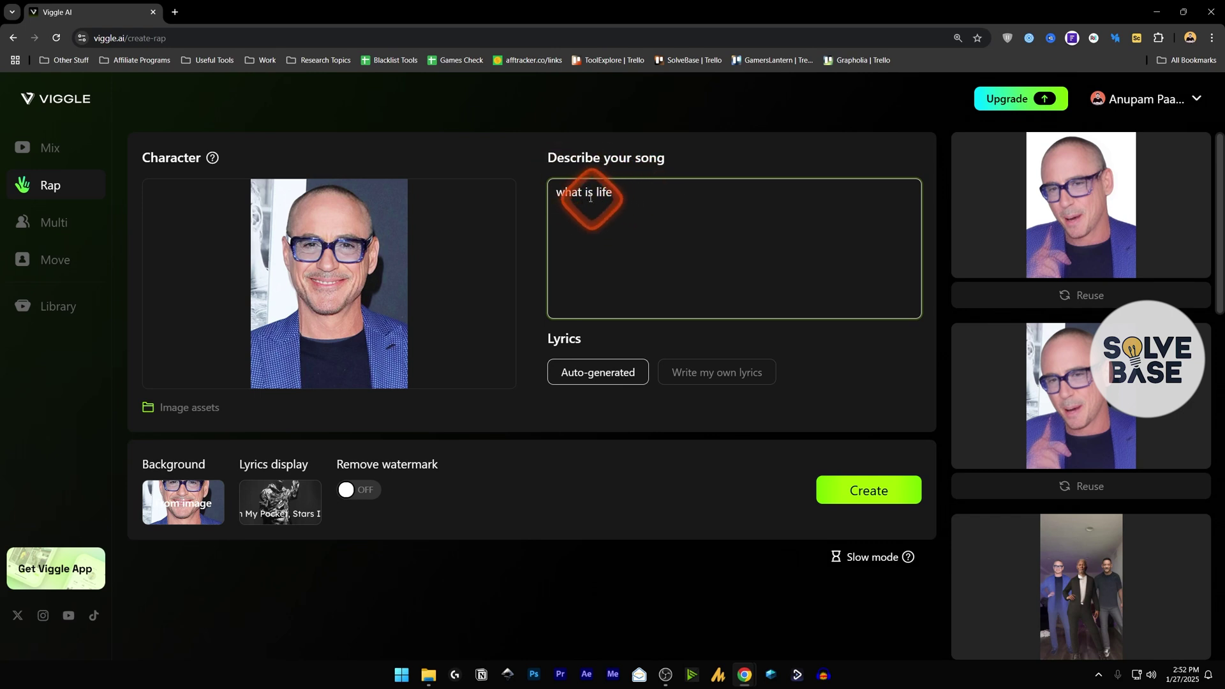
{"action": "left_click", "coordinate": [614, 191]}
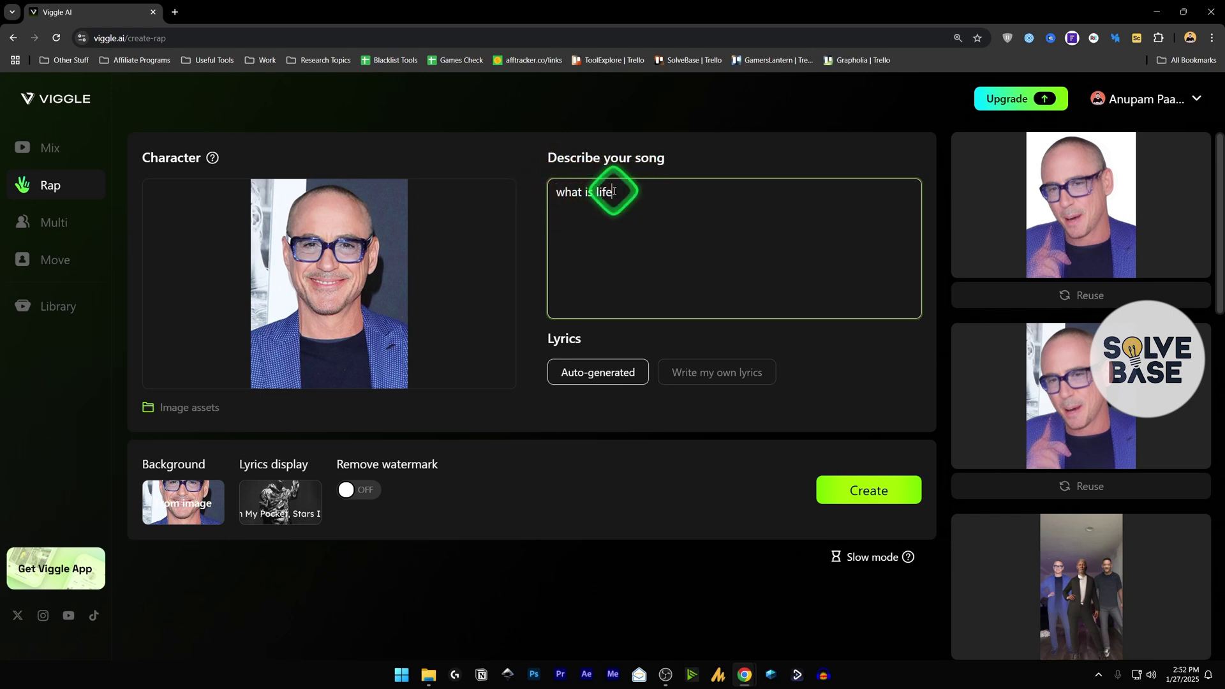
{"action": "left_click", "coordinate": [600, 379]}
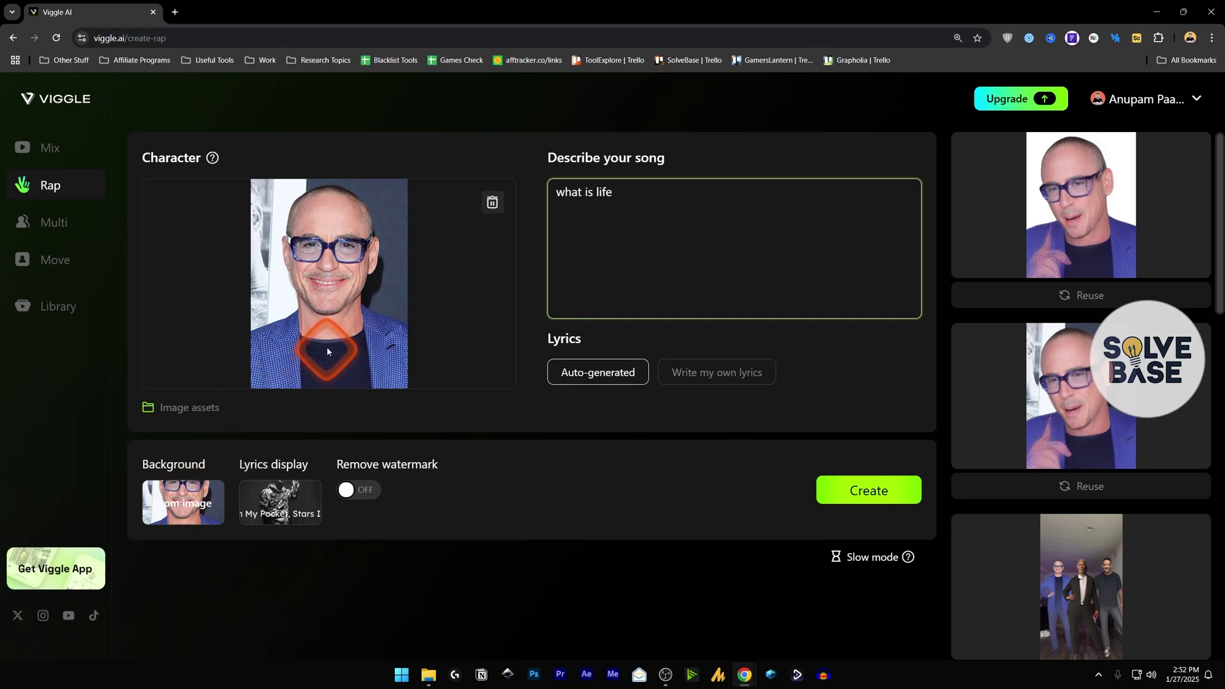
{"action": "left_click", "coordinate": [204, 498]}
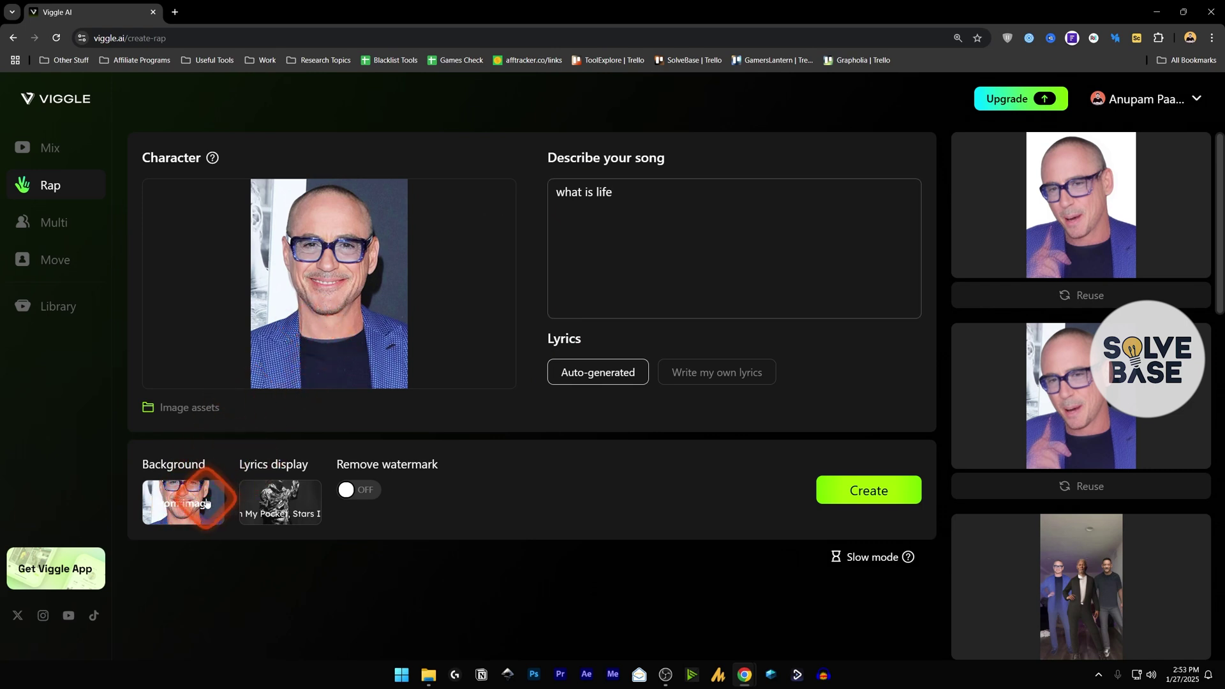
Step: Show the lyrics in Lexend Deca behind the character, dismiss the Pro watermark prompt, and create the video
{"action": "left_click", "coordinate": [282, 498]}
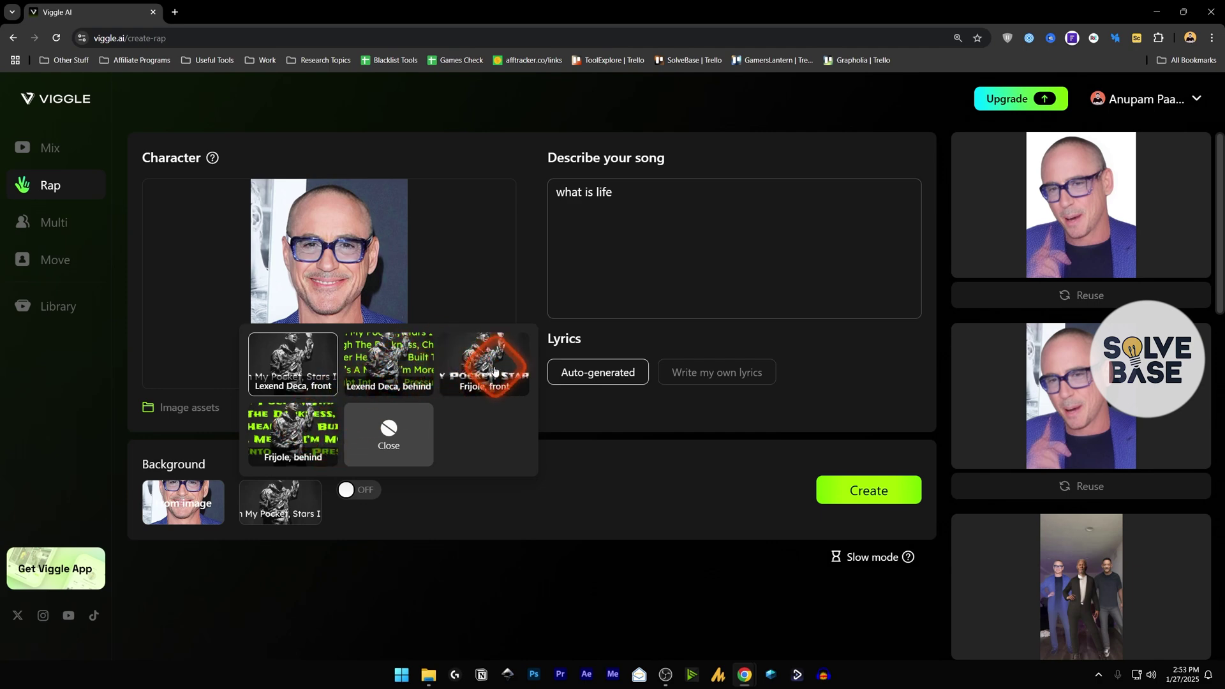
{"action": "left_click", "coordinate": [393, 357]}
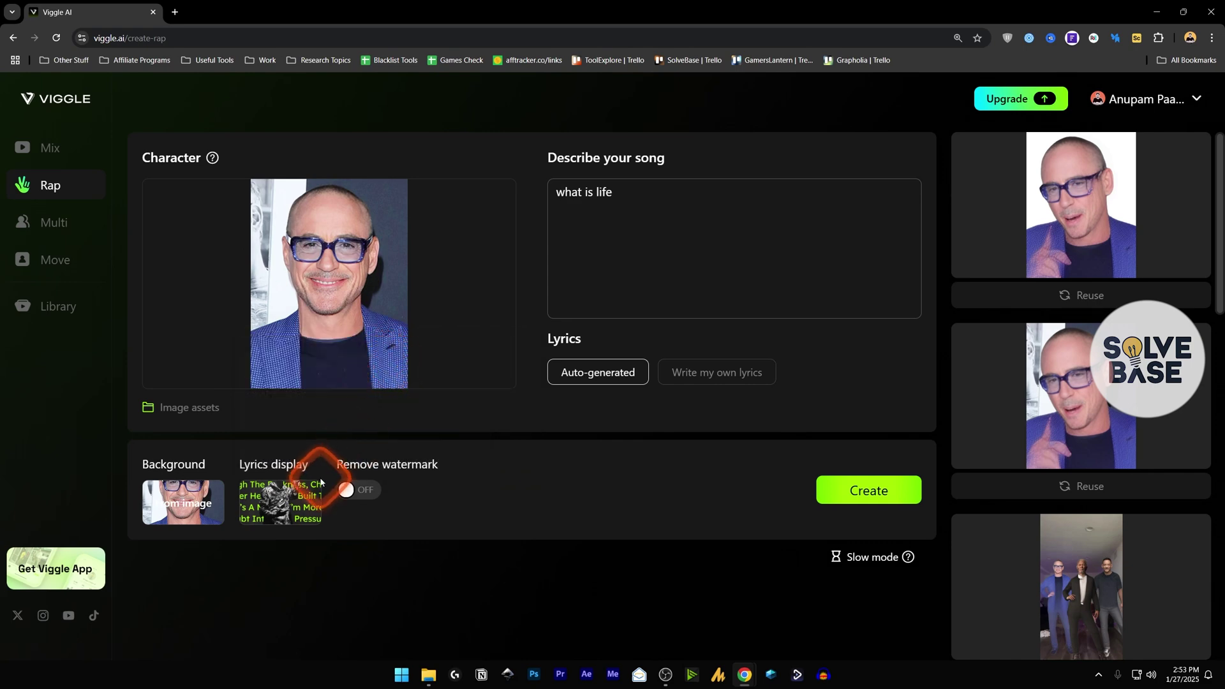
{"action": "left_click", "coordinate": [374, 491]}
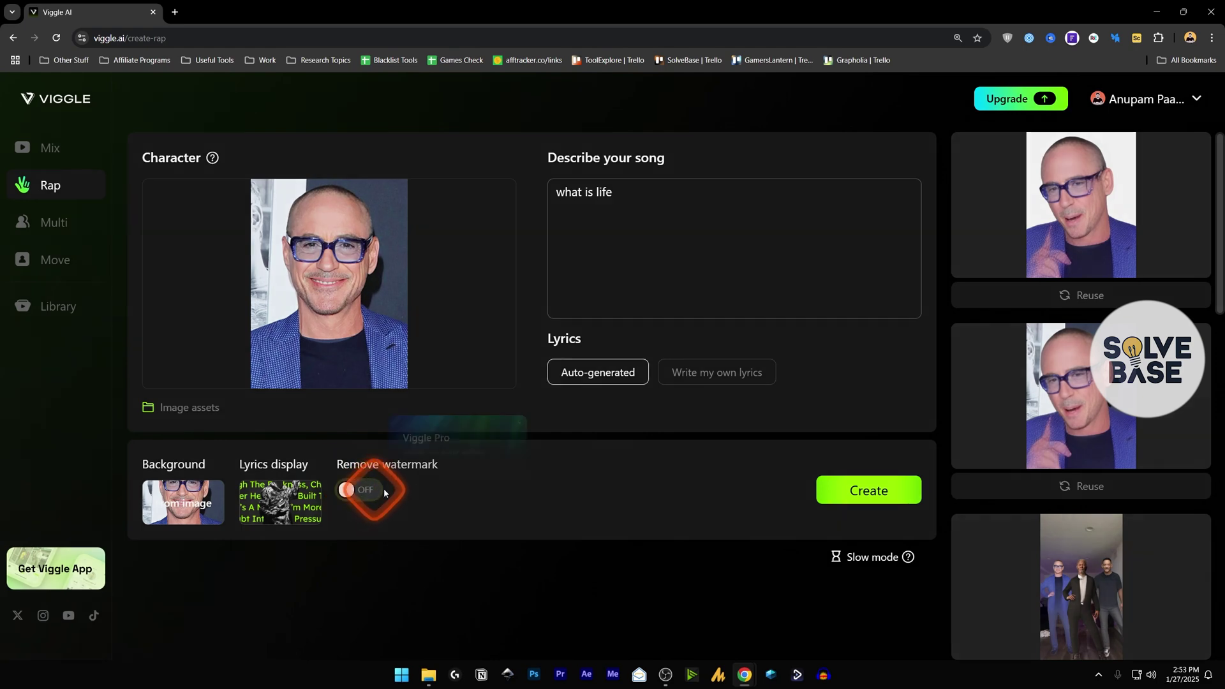
{"action": "key", "text": "Escape"}
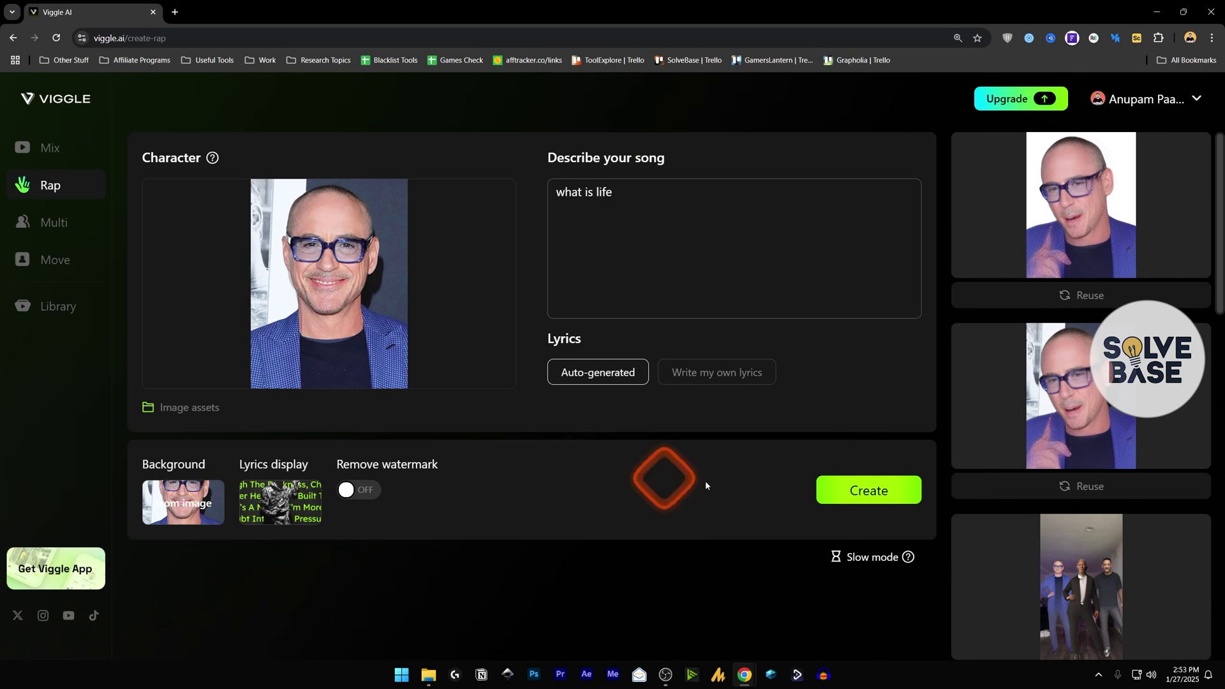
{"action": "left_click", "coordinate": [866, 500]}
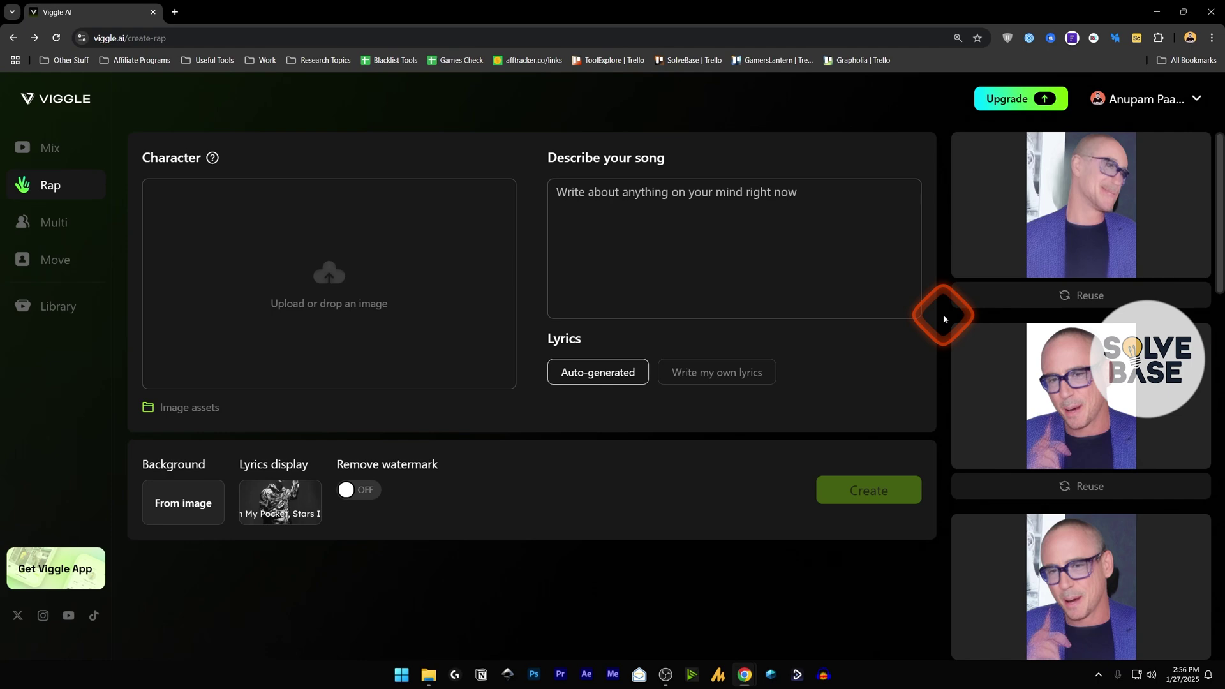
Step: Play the finished 32-second rap video and skip ahead past the 0:10 mark
{"action": "left_click", "coordinate": [1088, 213]}
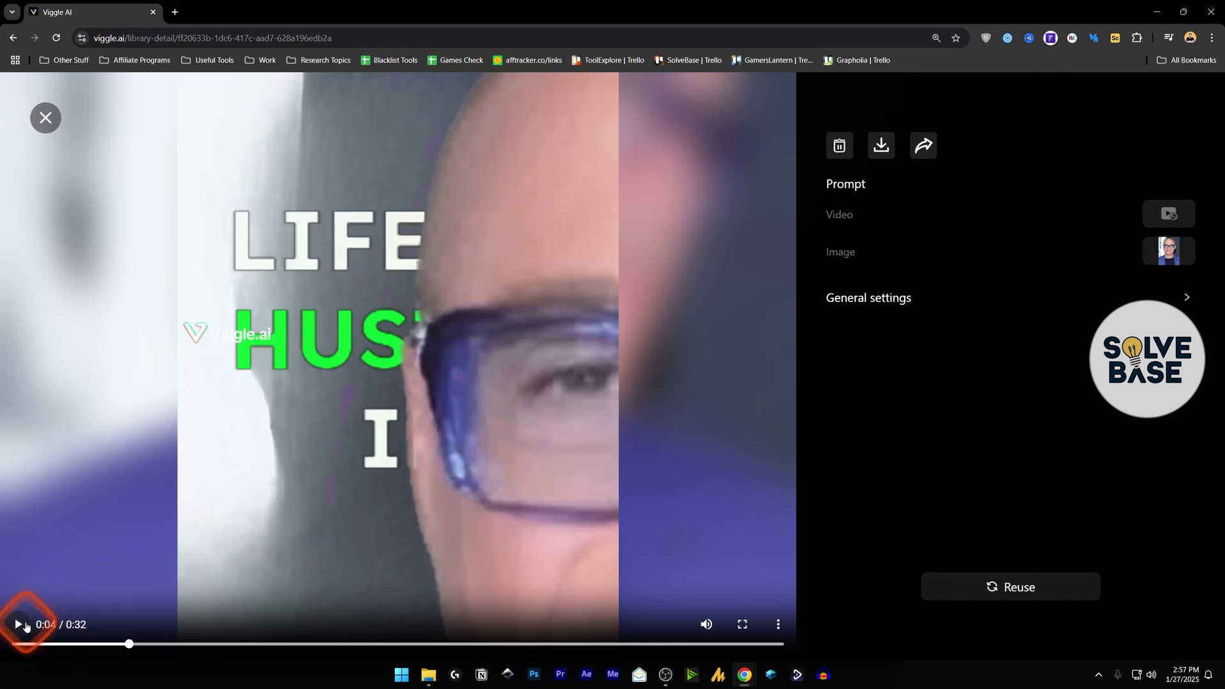
{"action": "left_click", "coordinate": [150, 634]}
{"action": "left_click", "coordinate": [259, 643]}
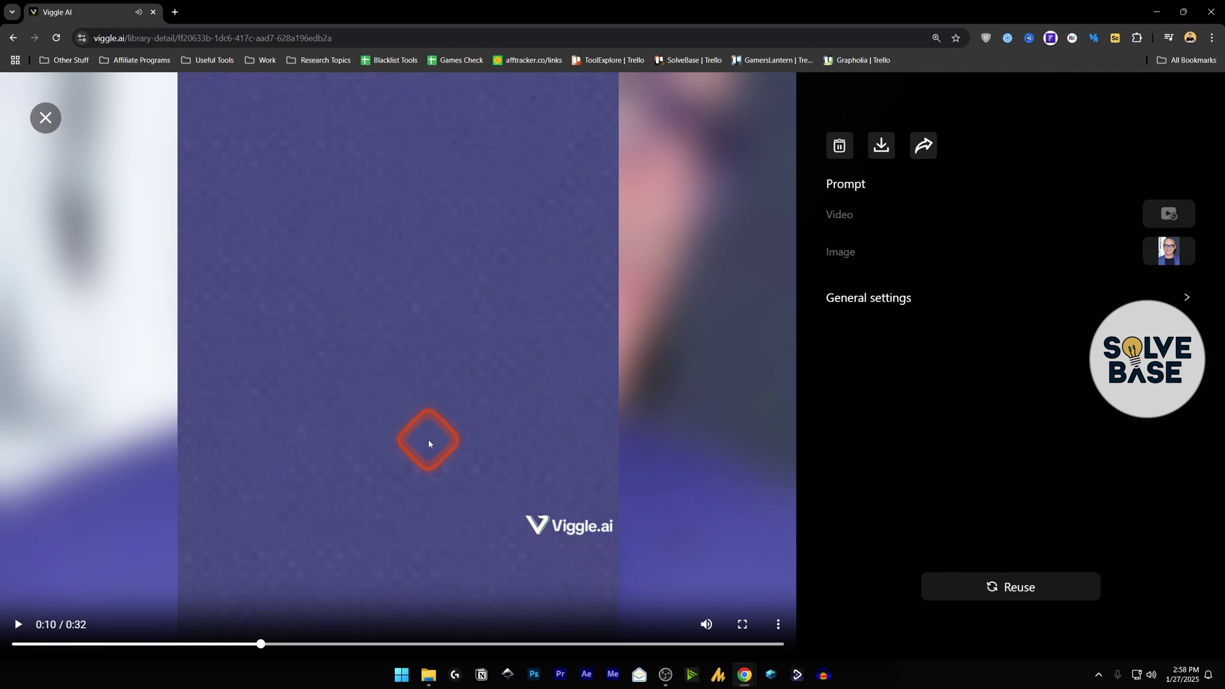
{"action": "left_click", "coordinate": [303, 643]}
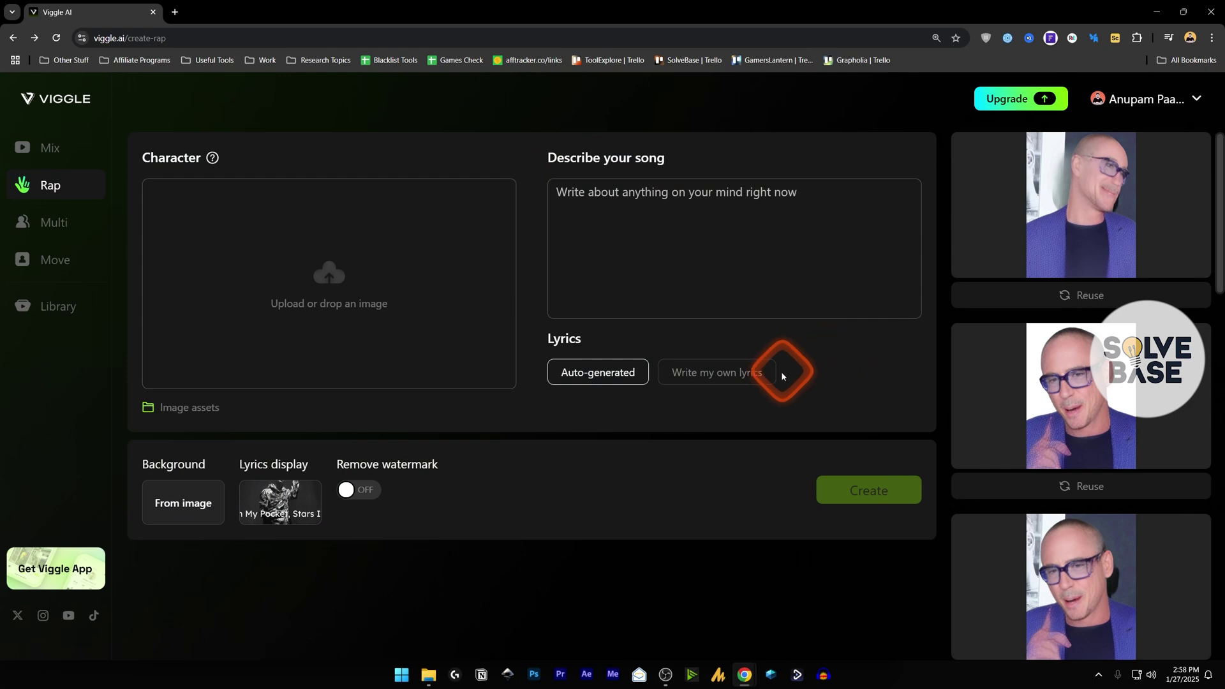
Step: Load the woman in the red Christmas outfit and describe the song as 'waht is life'
{"action": "left_click", "coordinate": [186, 408]}
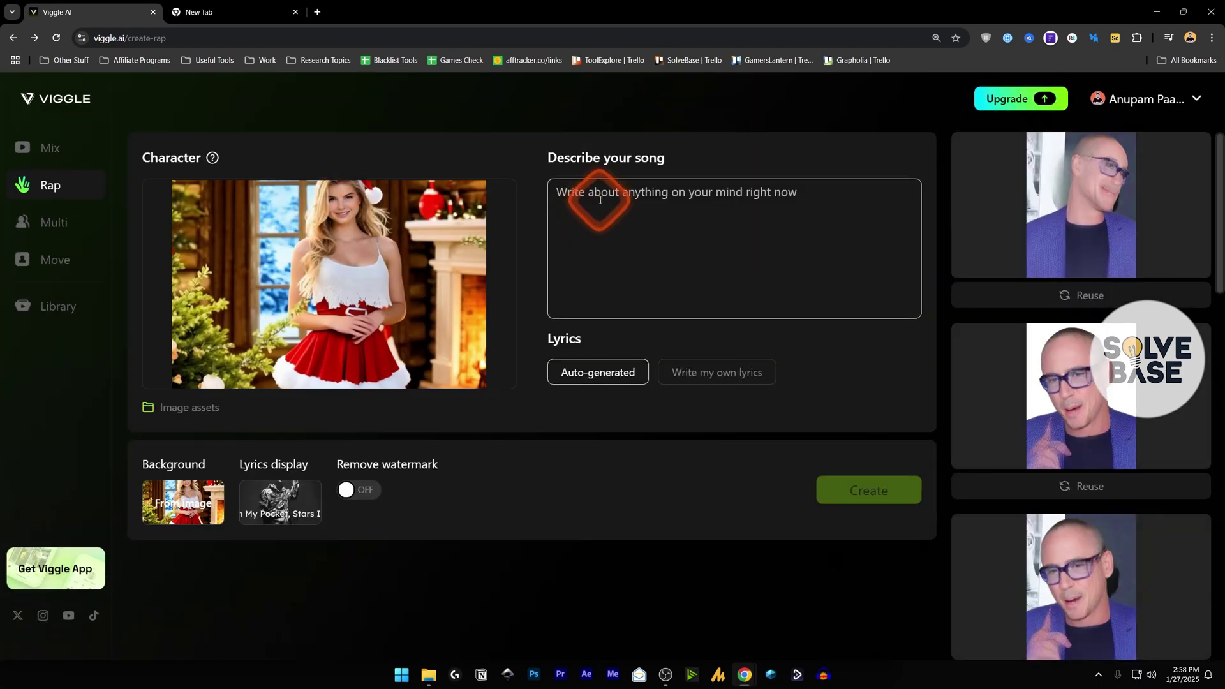
{"action": "left_click", "coordinate": [601, 197]}
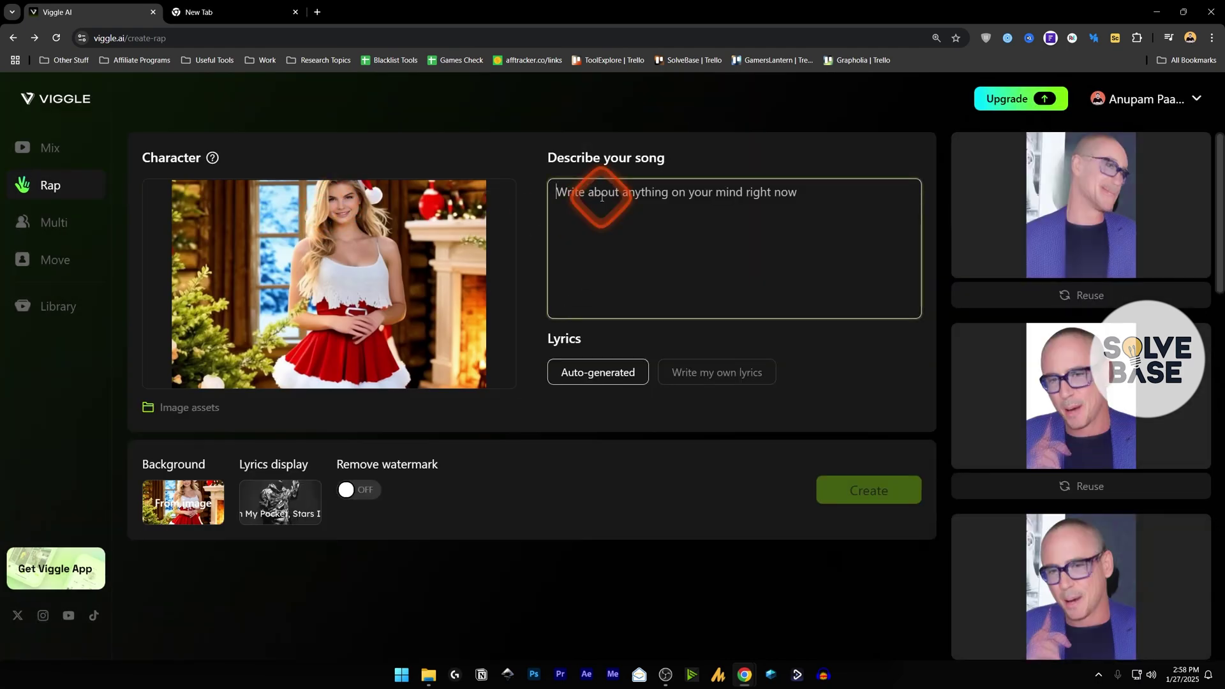
{"action": "type", "text": "wah"}
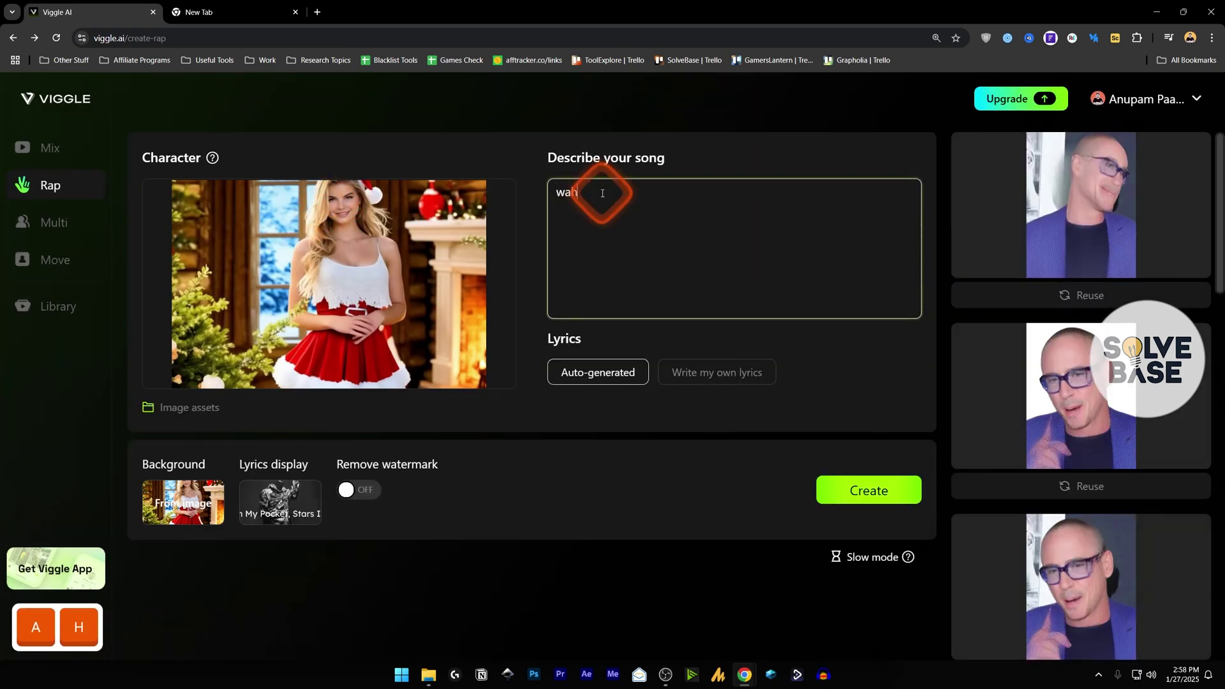
{"action": "type", "text": "t is life"}
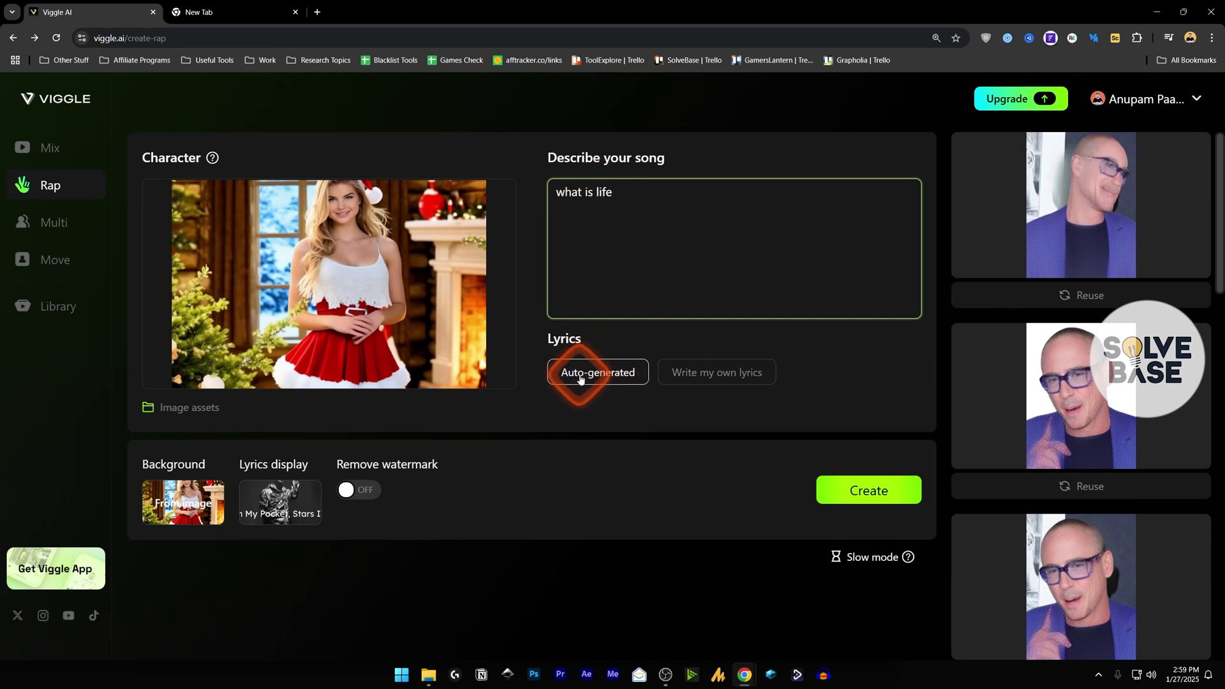
Step: Show the lyrics in the Frijole, front style and create the rap video
{"action": "left_click", "coordinate": [266, 499]}
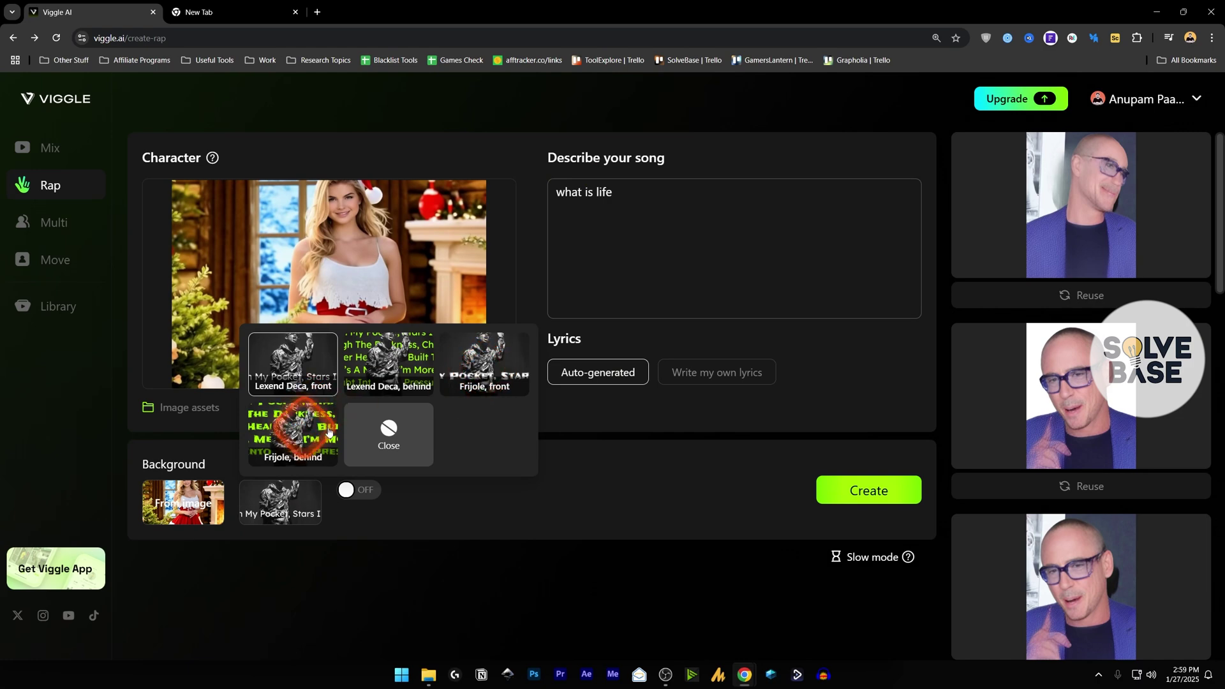
{"action": "left_click", "coordinate": [475, 377]}
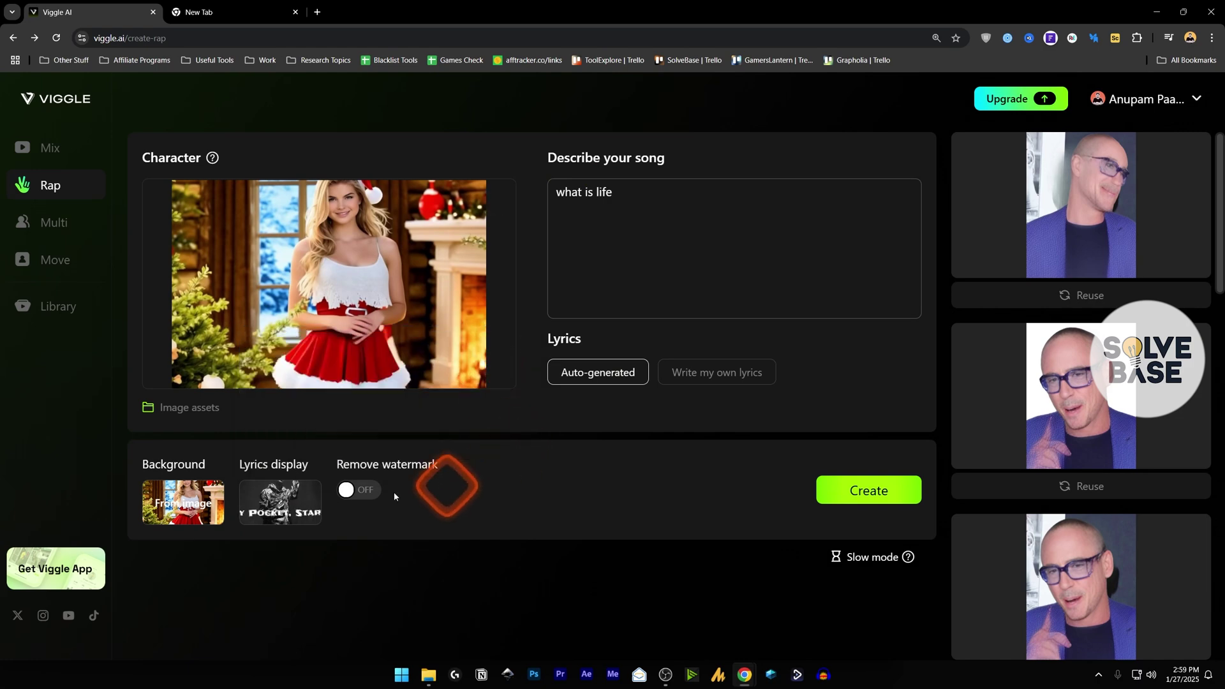
{"action": "left_click", "coordinate": [866, 504]}
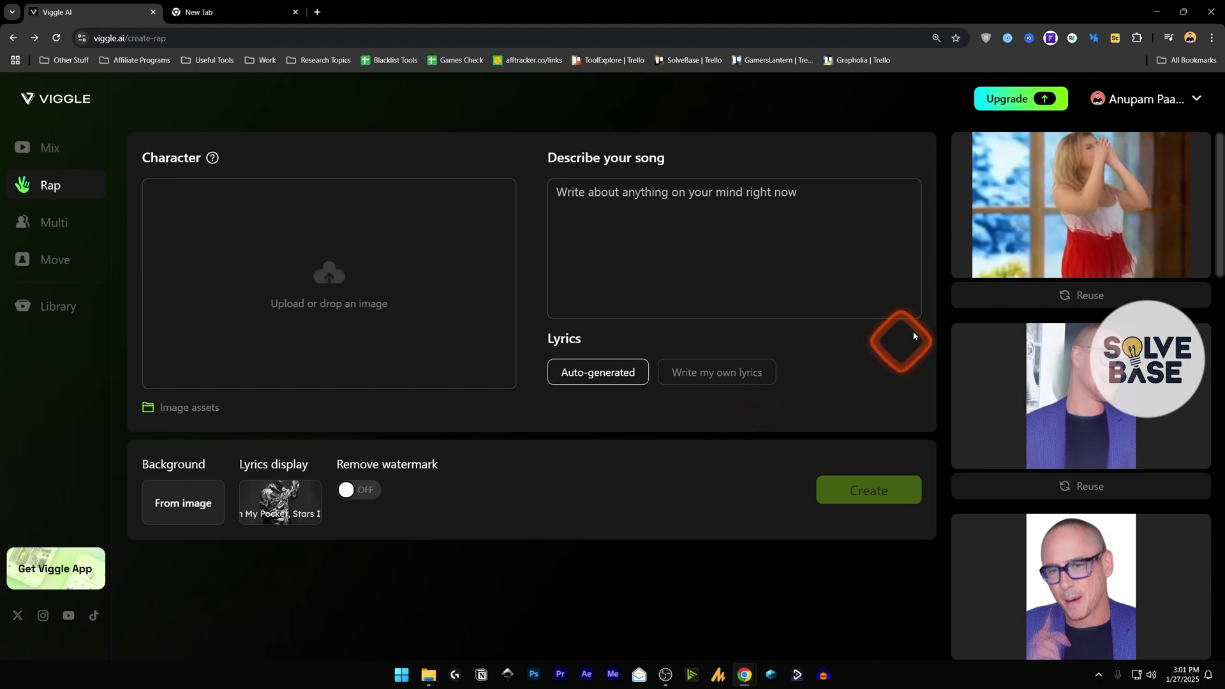
{"action": "left_click", "coordinate": [1078, 204]}
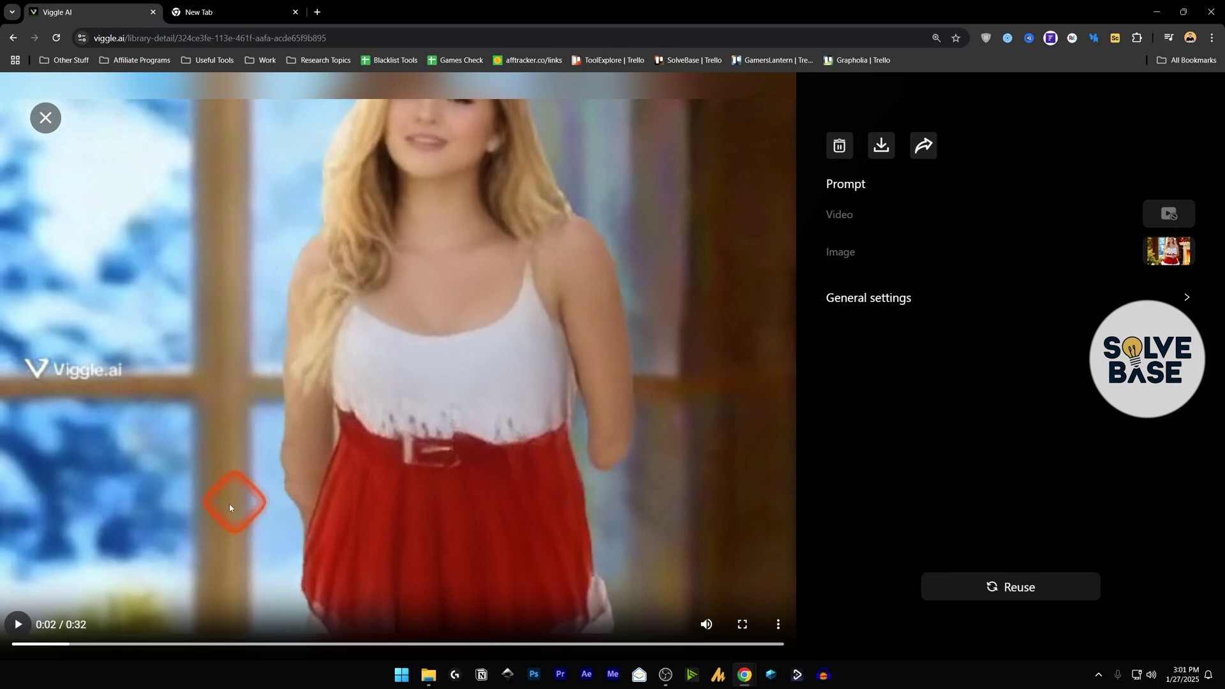
{"action": "left_click", "coordinate": [150, 645]}
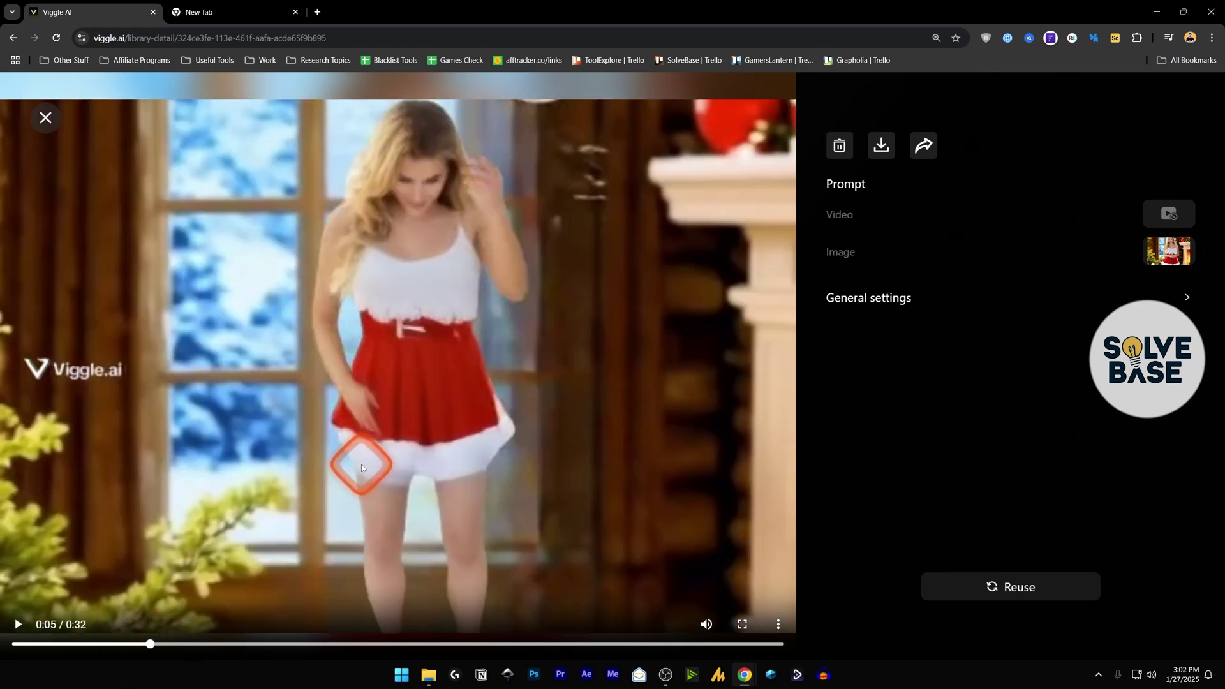
{"action": "left_click", "coordinate": [260, 645]}
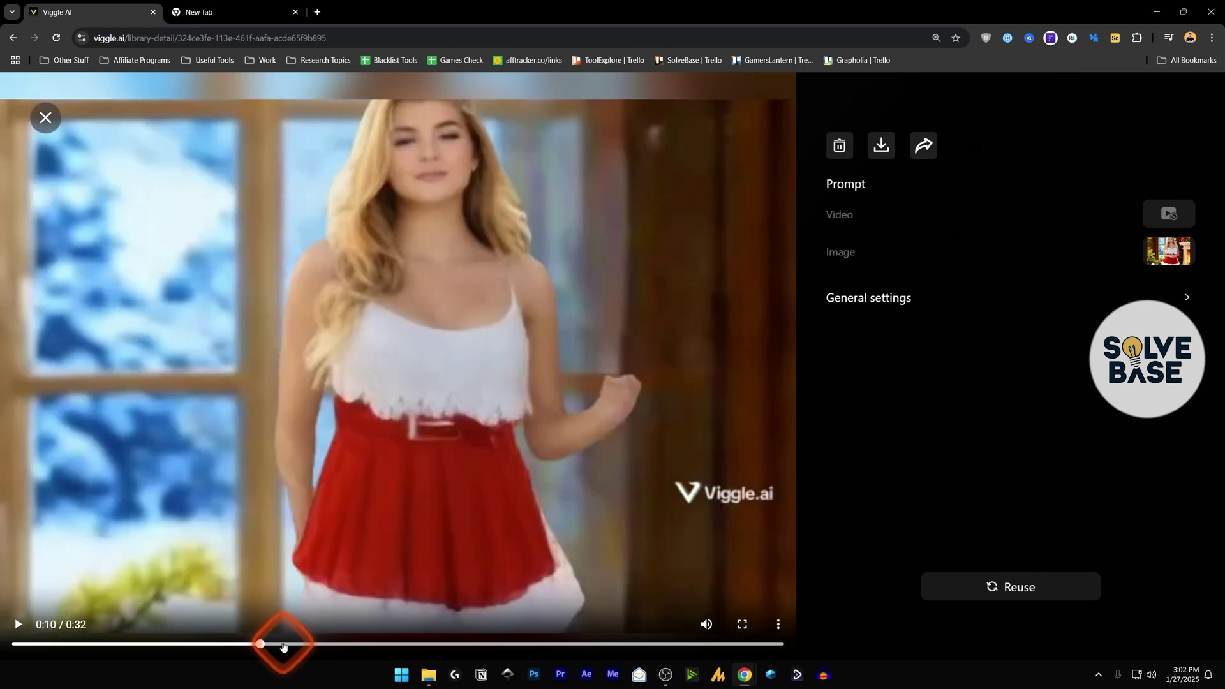
{"action": "left_click", "coordinate": [371, 646]}
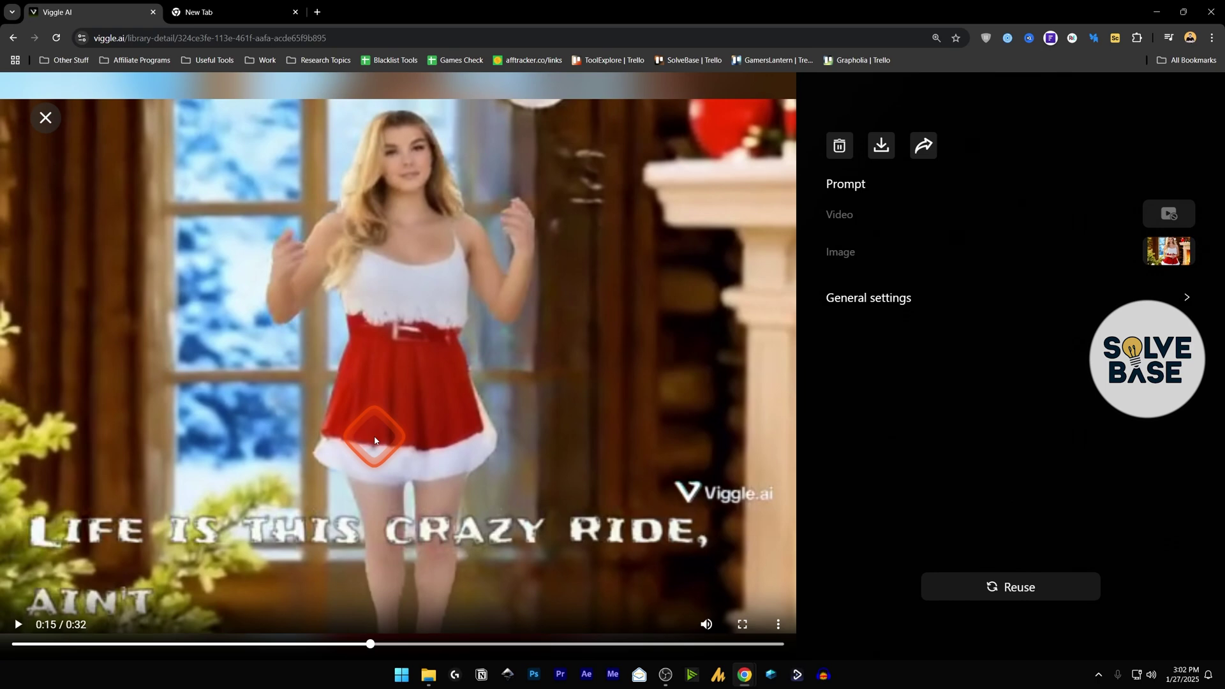
{"action": "key", "text": "Escape"}
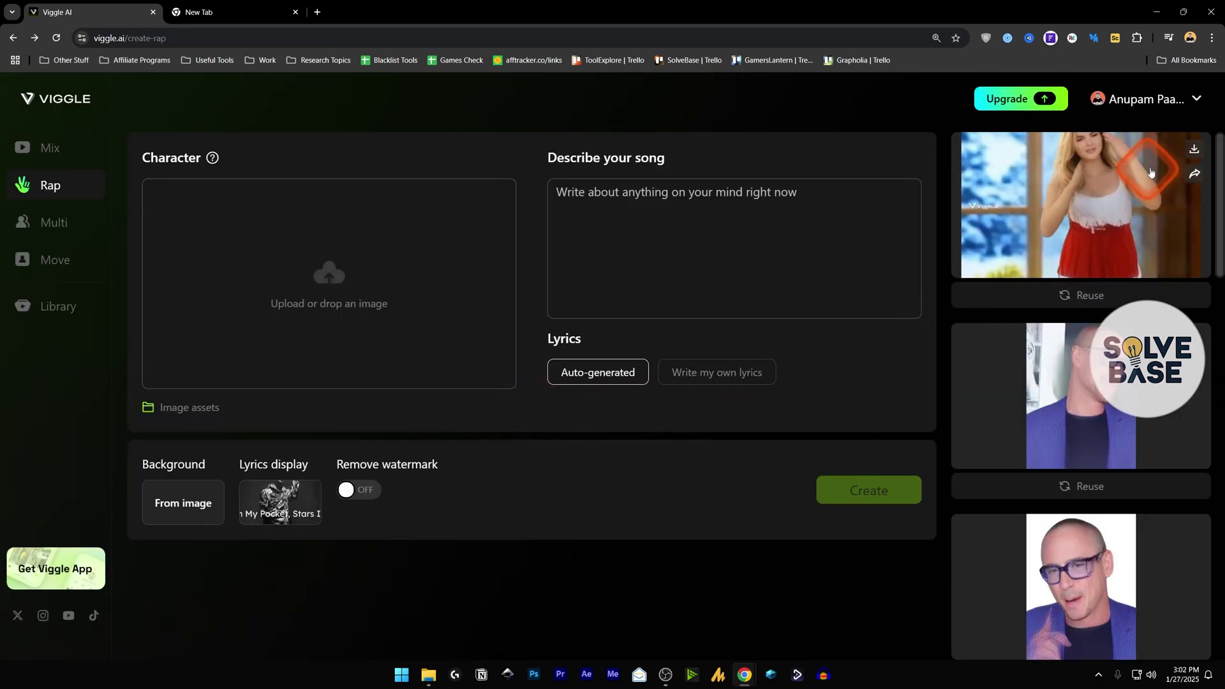
{"action": "mouse_move", "coordinate": [1194, 153]}
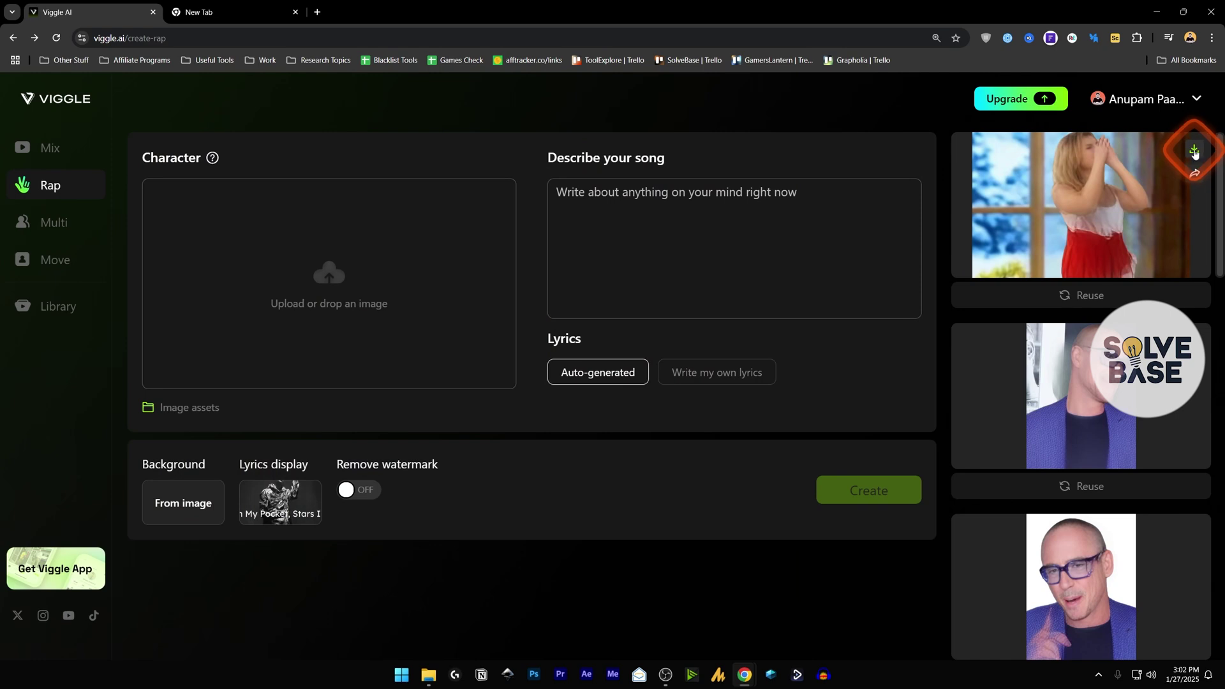
{"action": "left_click", "coordinate": [57, 307]}
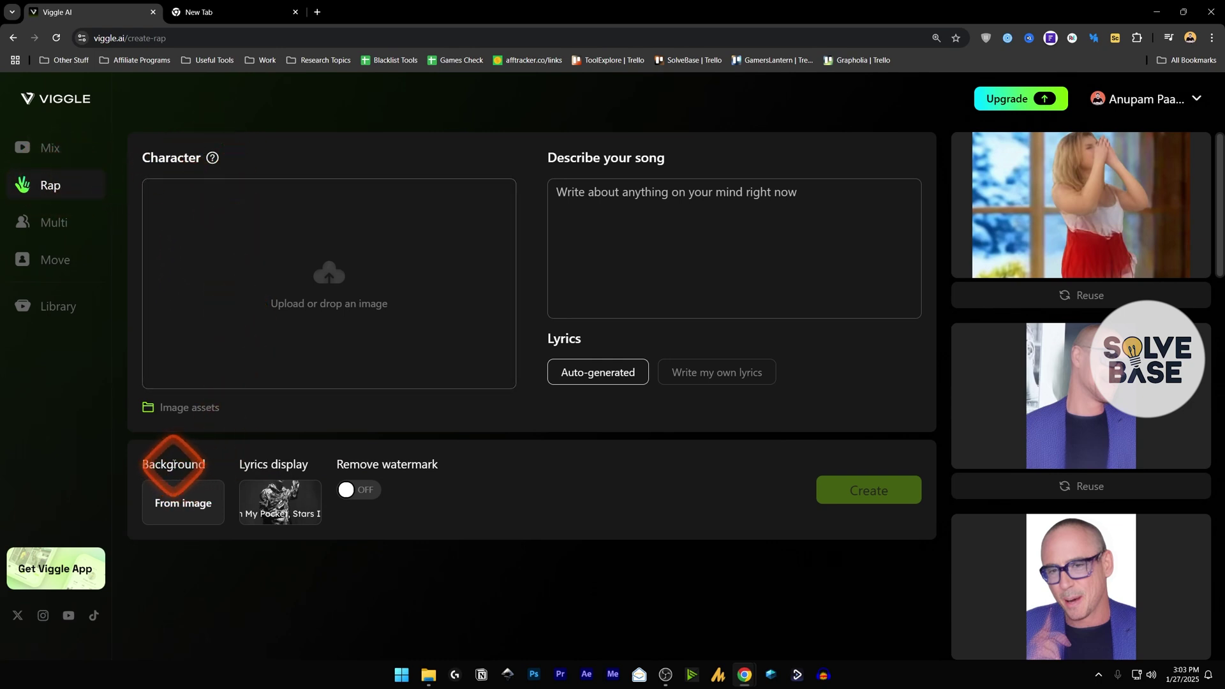
{"action": "left_click", "coordinate": [181, 508]}
Step: Browse the background scene presets without picking one, then open the new golden-dress rap clip
{"action": "scroll", "coordinate": [297, 396], "scroll_direction": "down", "scroll_amount": 2}
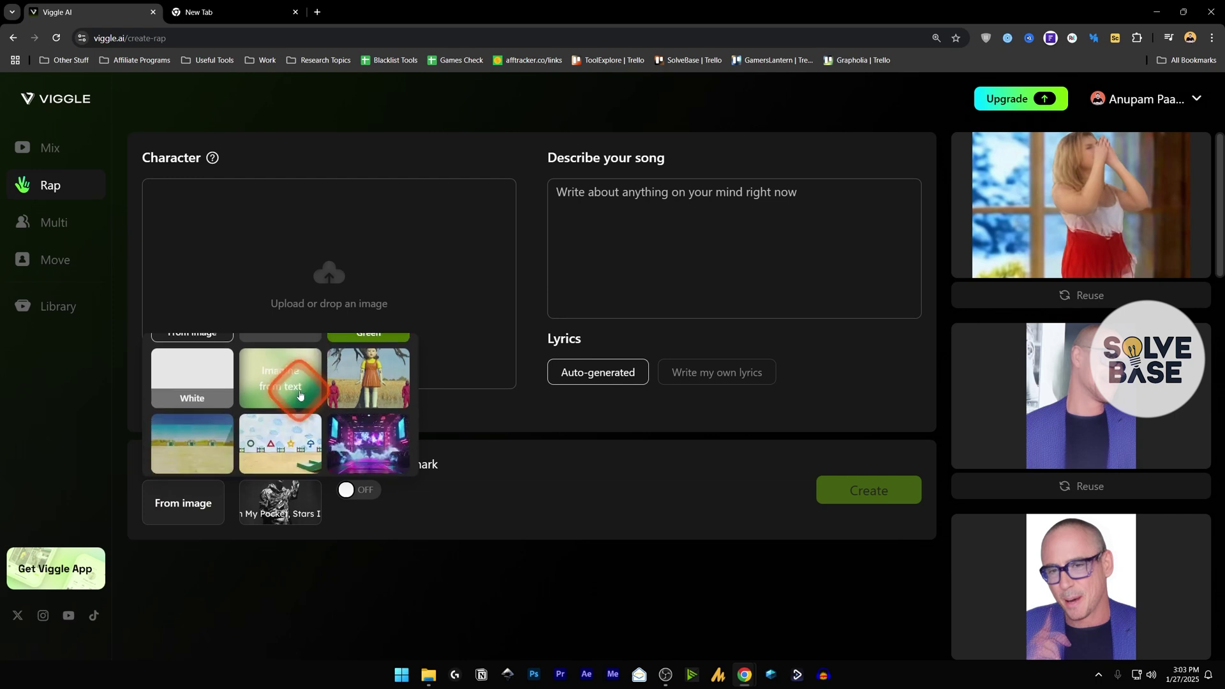
{"action": "scroll", "coordinate": [297, 399], "scroll_direction": "up", "scroll_amount": 3}
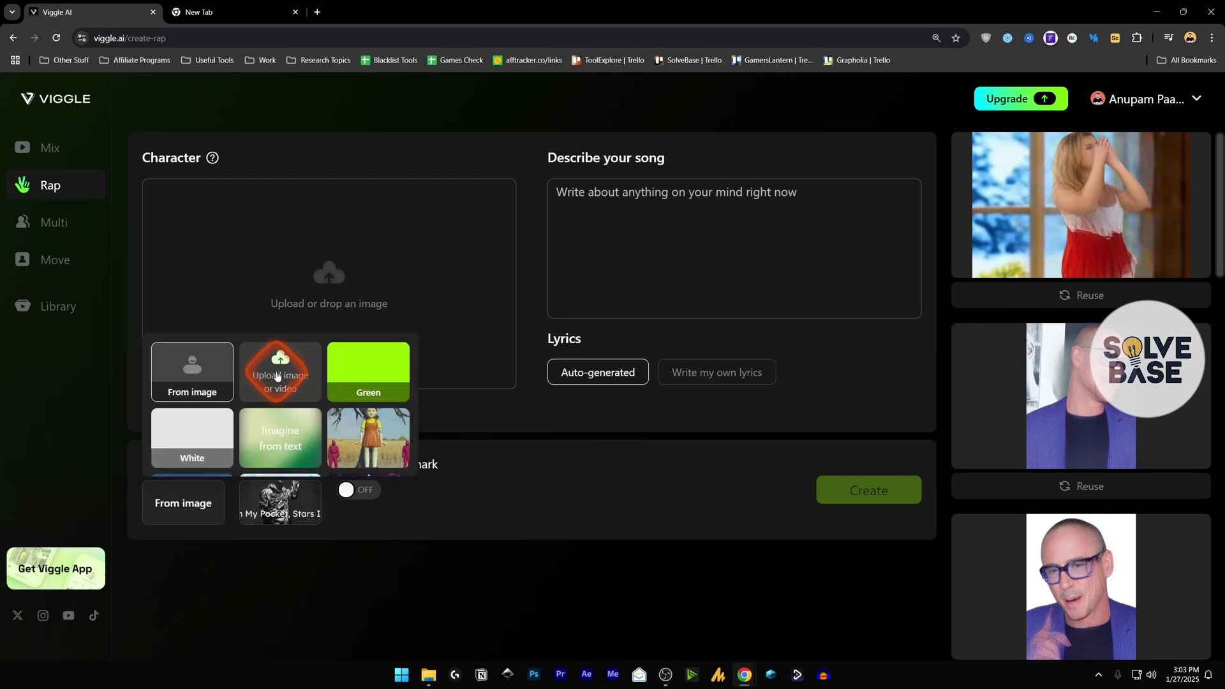
{"action": "scroll", "coordinate": [300, 383], "scroll_direction": "down", "scroll_amount": 1}
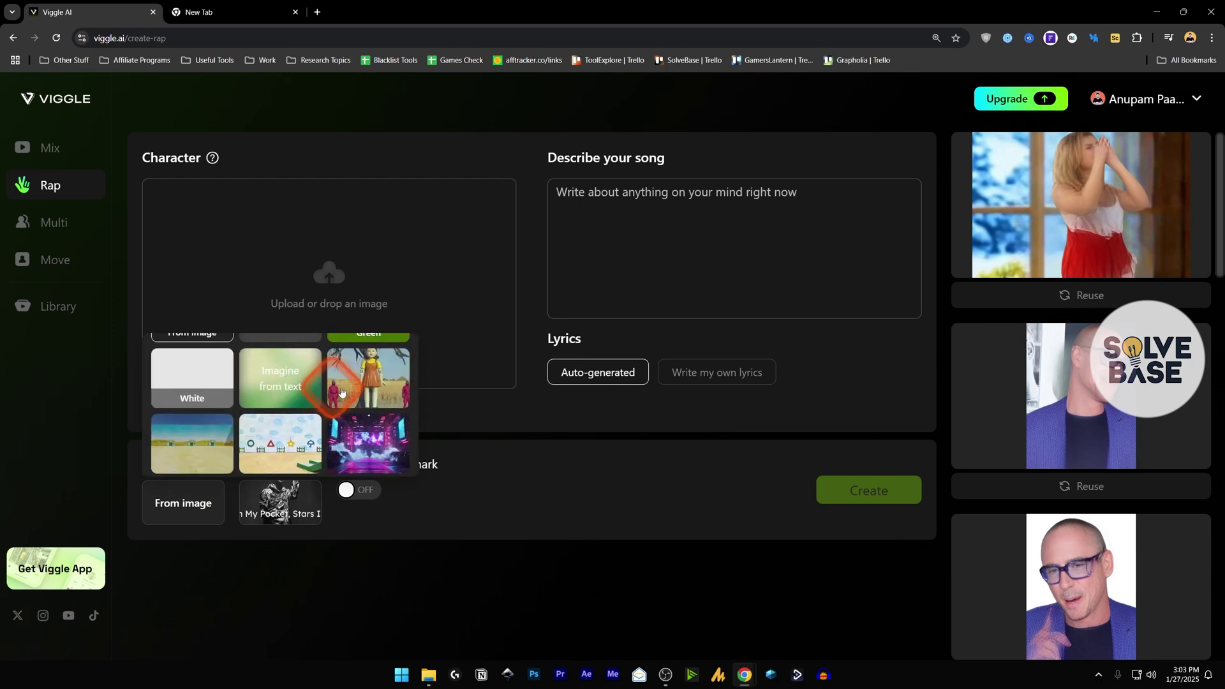
{"action": "scroll", "coordinate": [318, 440], "scroll_direction": "down", "scroll_amount": 3}
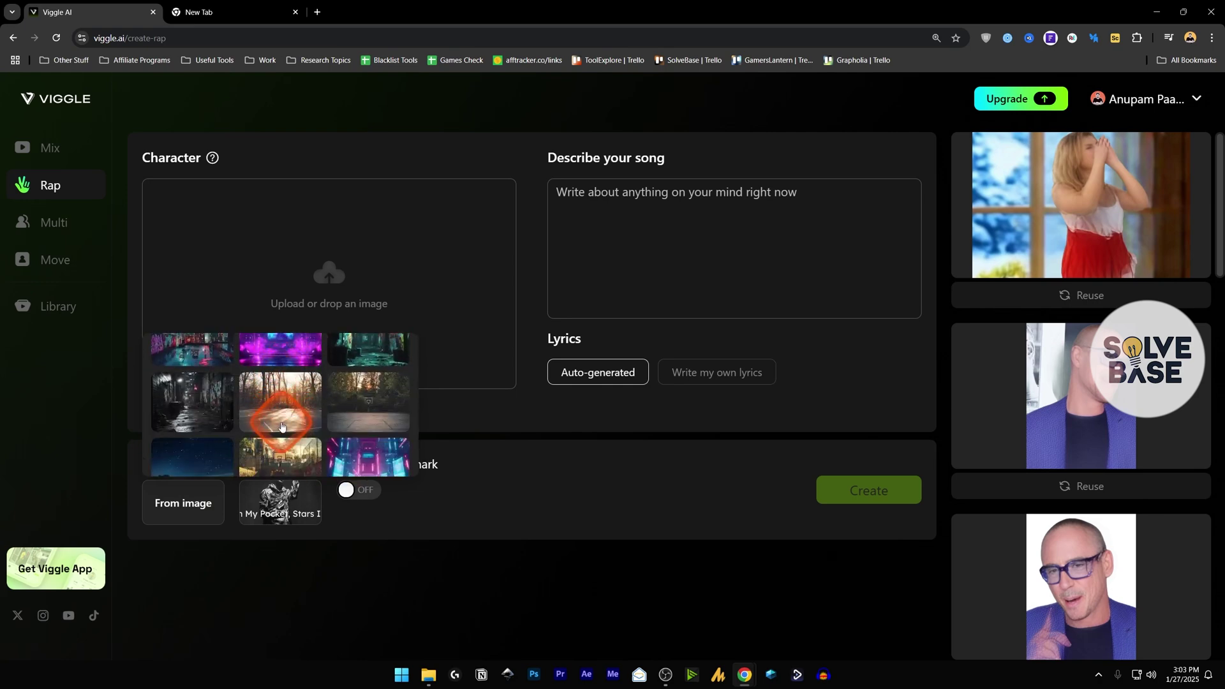
{"action": "scroll", "coordinate": [282, 421], "scroll_direction": "down", "scroll_amount": 1}
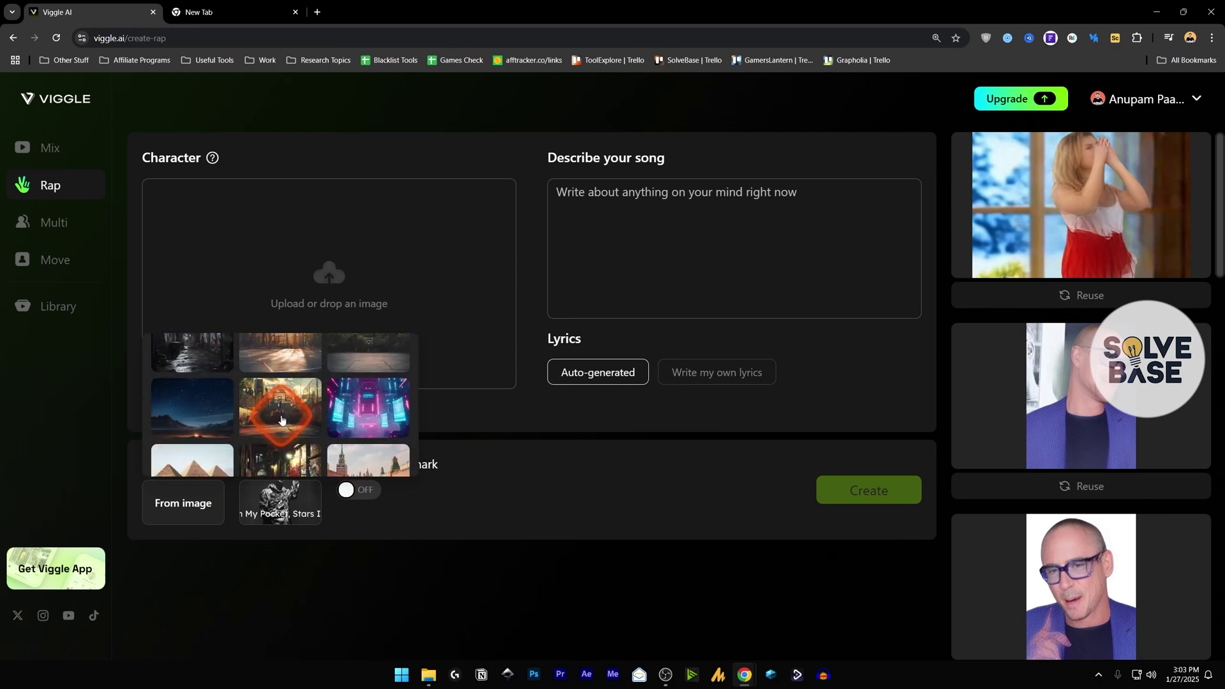
{"action": "scroll", "coordinate": [294, 409], "scroll_direction": "down", "scroll_amount": 4}
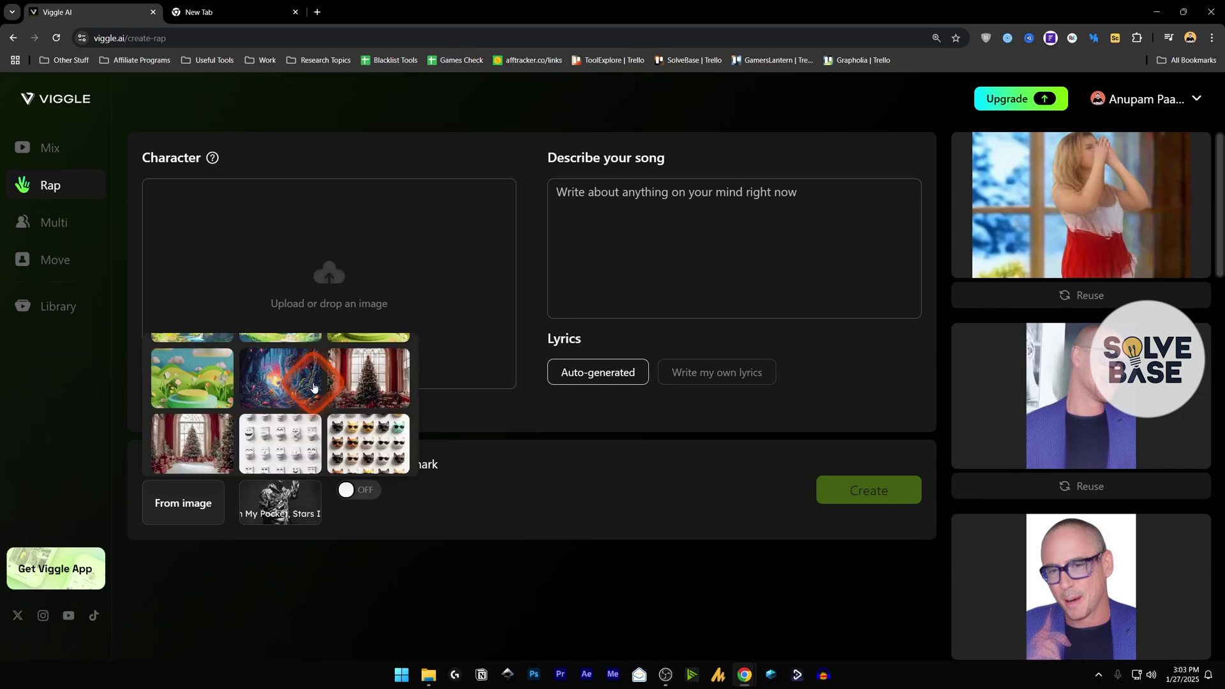
{"action": "scroll", "coordinate": [313, 387], "scroll_direction": "up", "scroll_amount": 10}
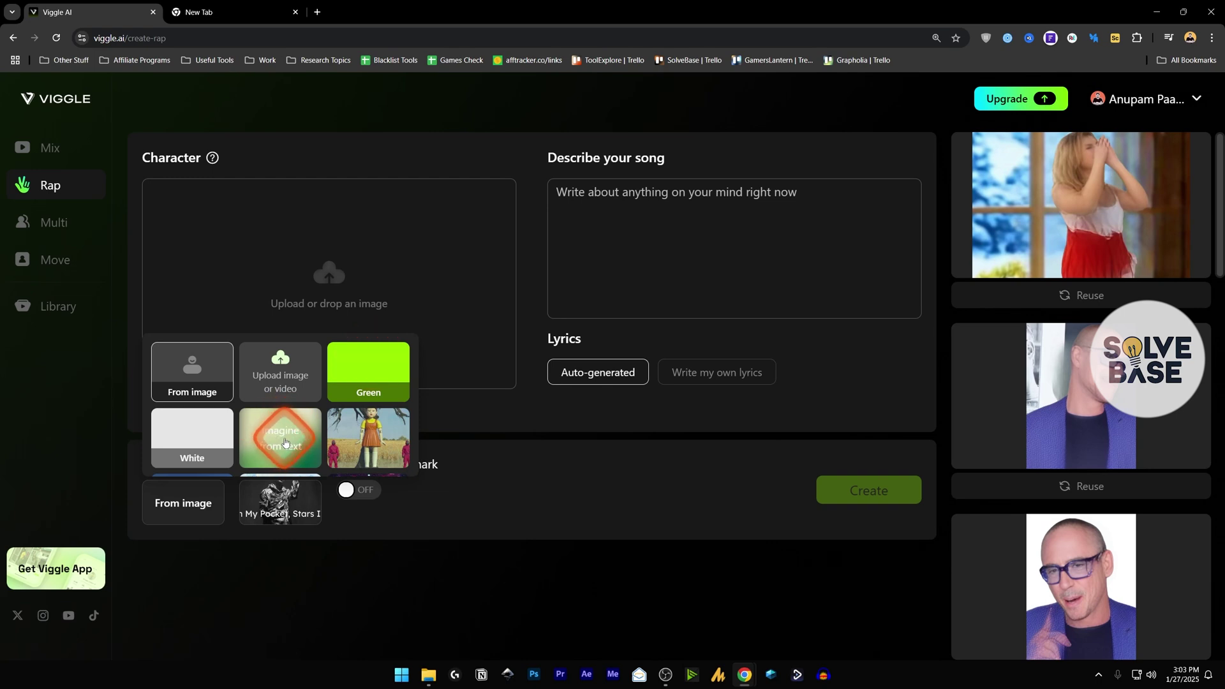
{"action": "left_click", "coordinate": [599, 467]}
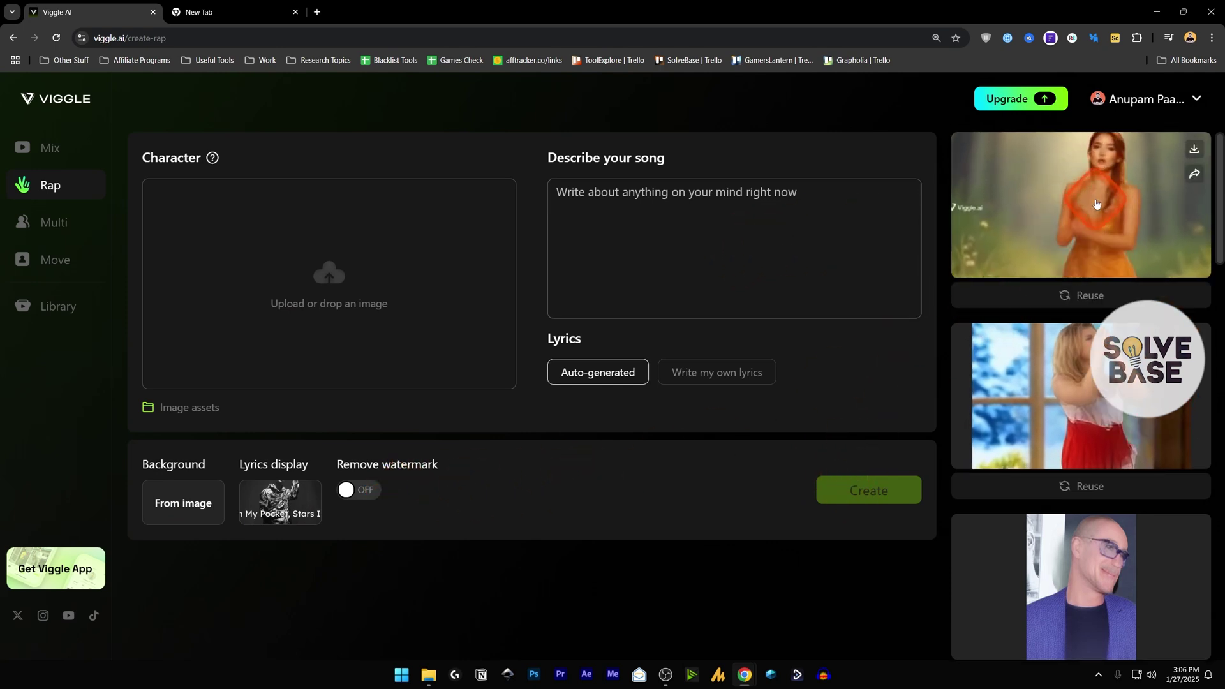
{"action": "left_click", "coordinate": [1077, 211]}
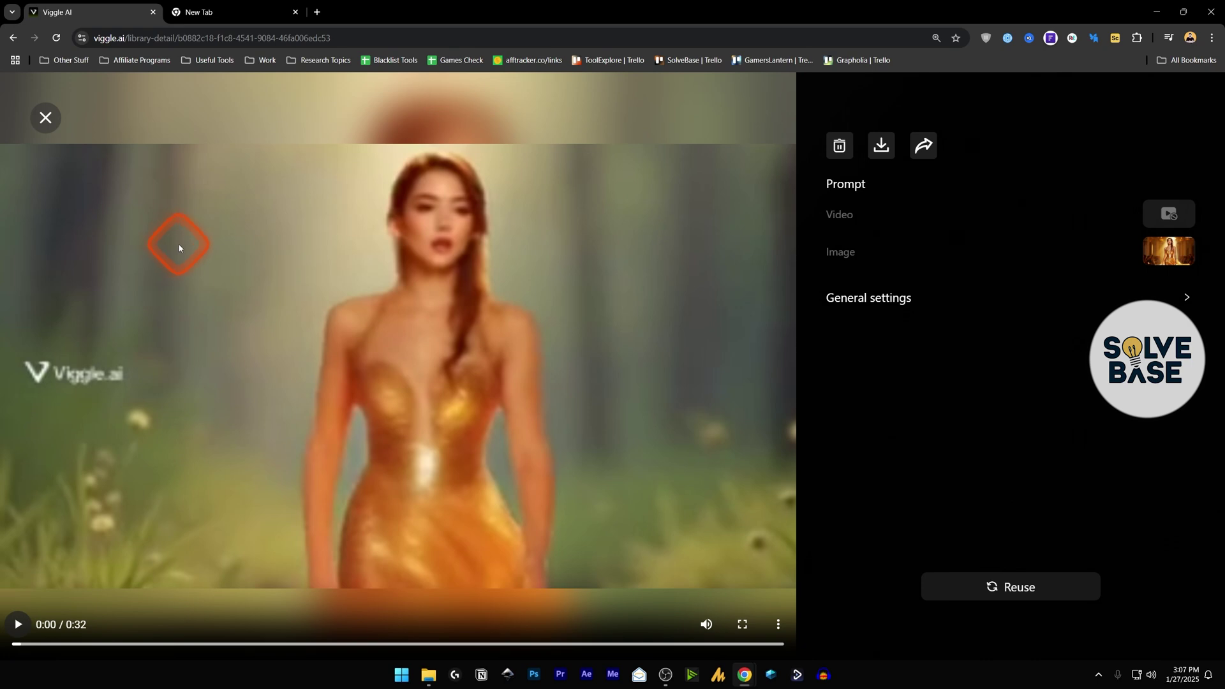
{"action": "left_click", "coordinate": [45, 117]}
{"action": "left_click", "coordinate": [190, 510]}
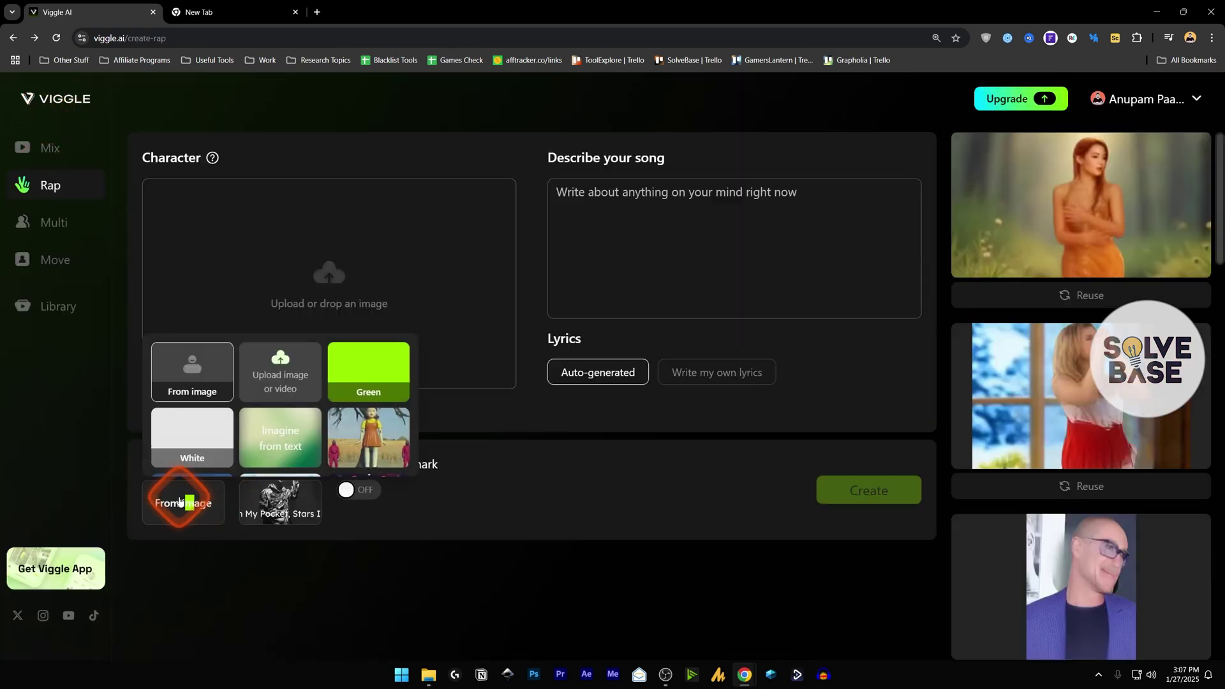
{"action": "left_click", "coordinate": [178, 501]}
{"action": "left_click", "coordinate": [210, 500]}
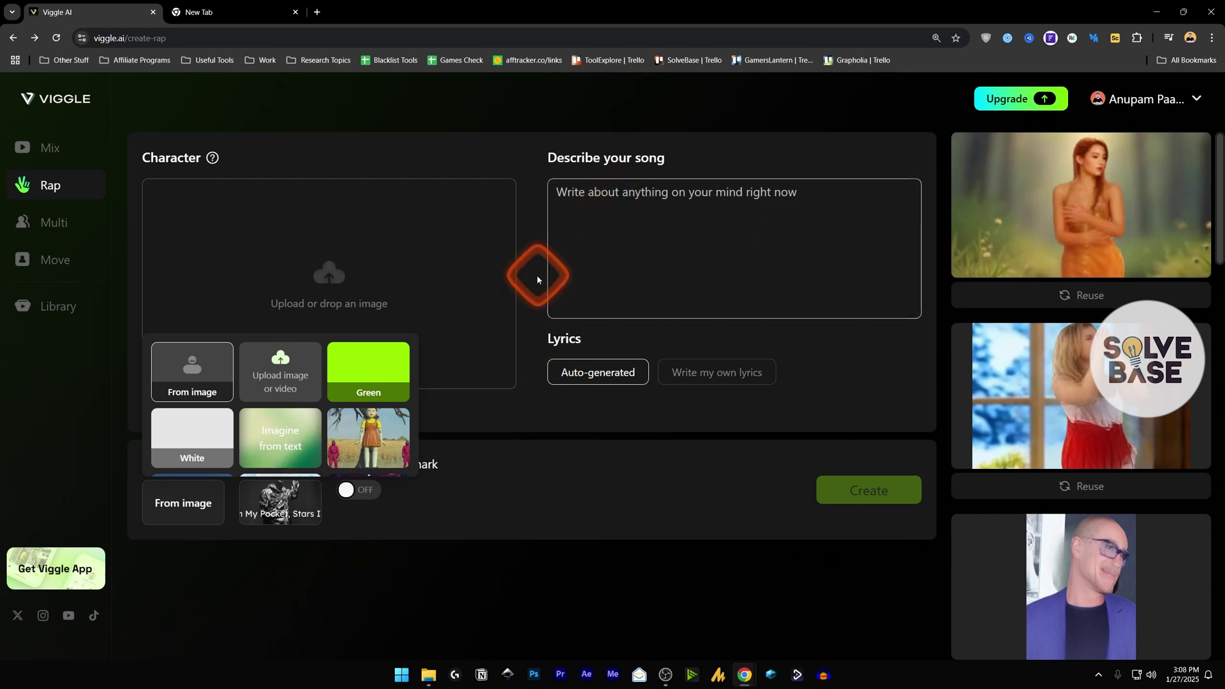
{"action": "mouse_move", "coordinate": [961, 220]}
{"action": "left_click", "coordinate": [749, 214]}
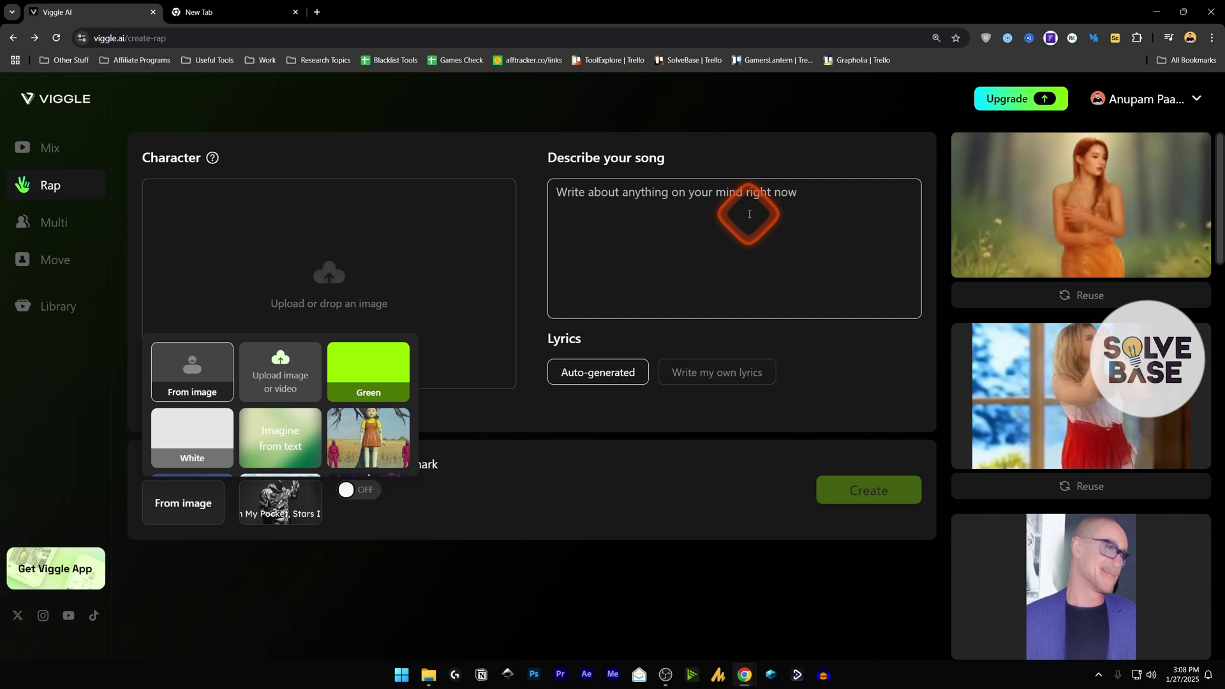
{"action": "left_click", "coordinate": [625, 448]}
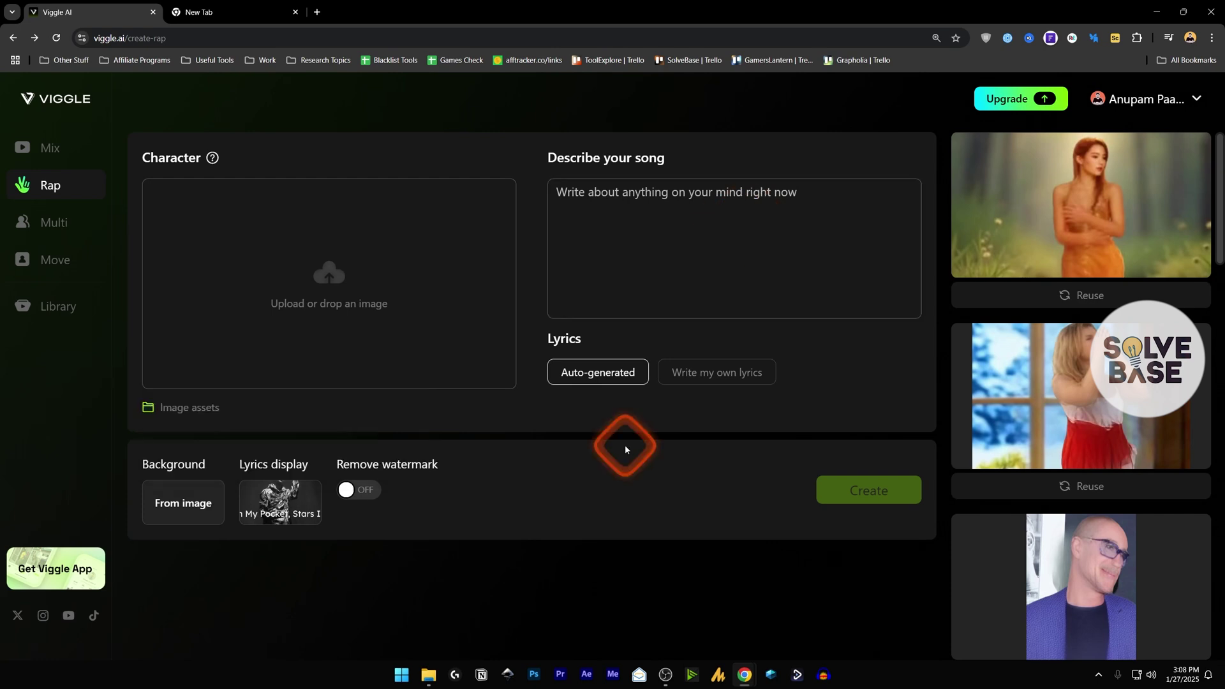